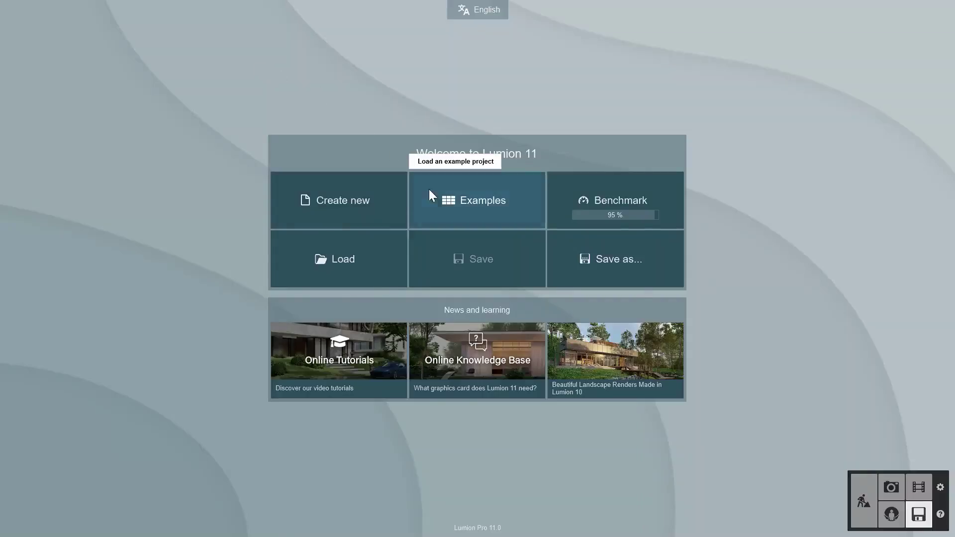
- Load the Beach house example project and fly the camera up over the pool house
{"action": "left_click", "coordinate": [433, 195]}
{"action": "left_click", "coordinate": [604, 365]}
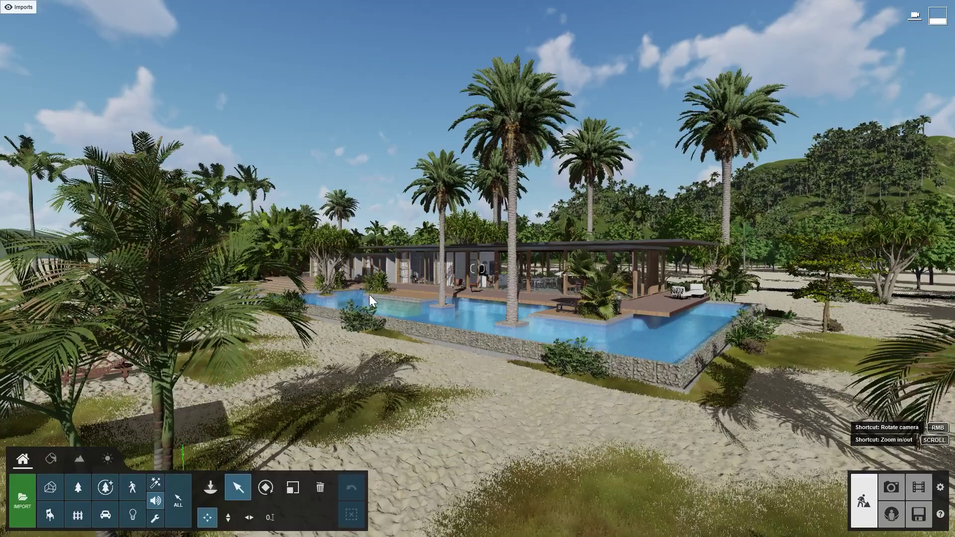
{"action": "right_click_drag", "start_coordinate": [370, 294], "coordinate": [379, 275]}
{"action": "key", "text": "q"}
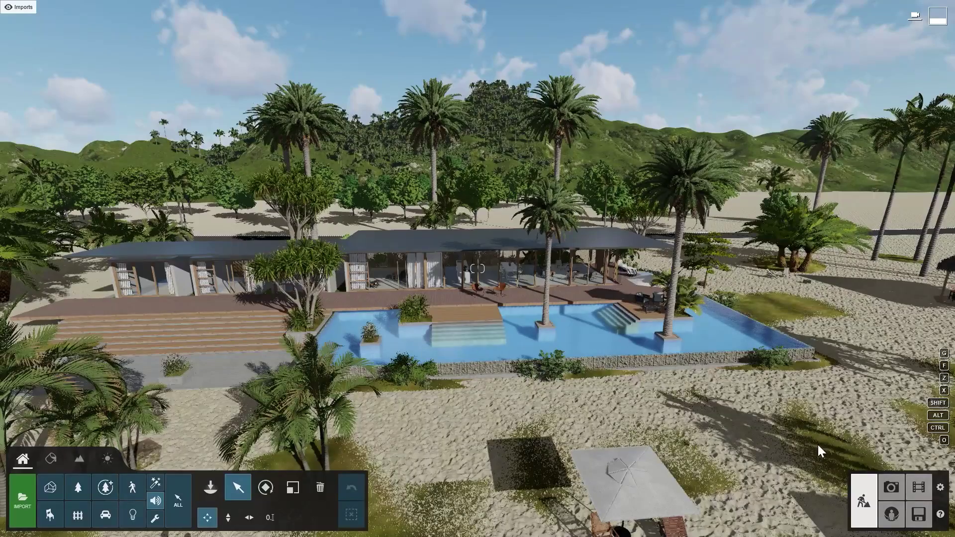
- In Photo mode, store the view as camera '7 - Ortho Top View' with an Orthographic View effect
{"action": "left_click", "coordinate": [891, 488]}
{"action": "left_click", "coordinate": [779, 436]}
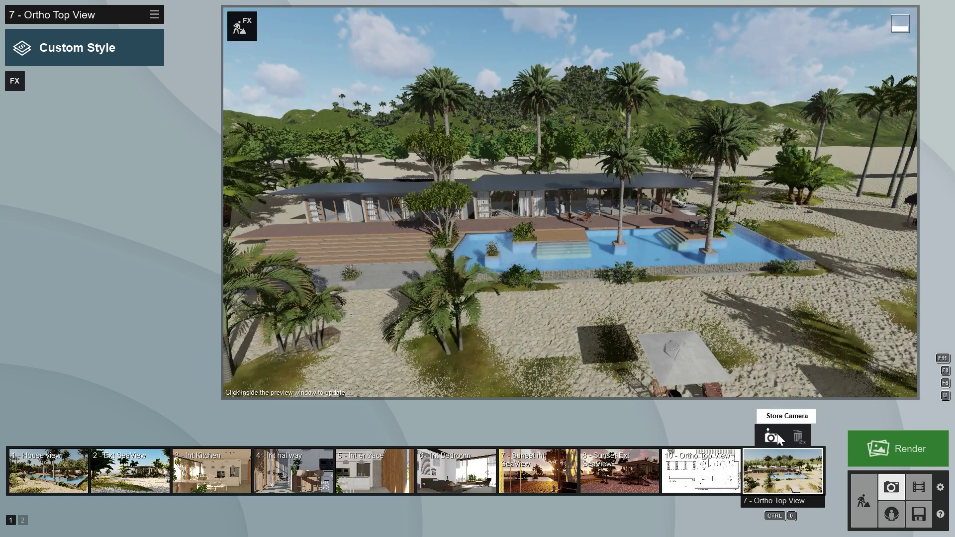
{"action": "left_click", "coordinate": [14, 82]}
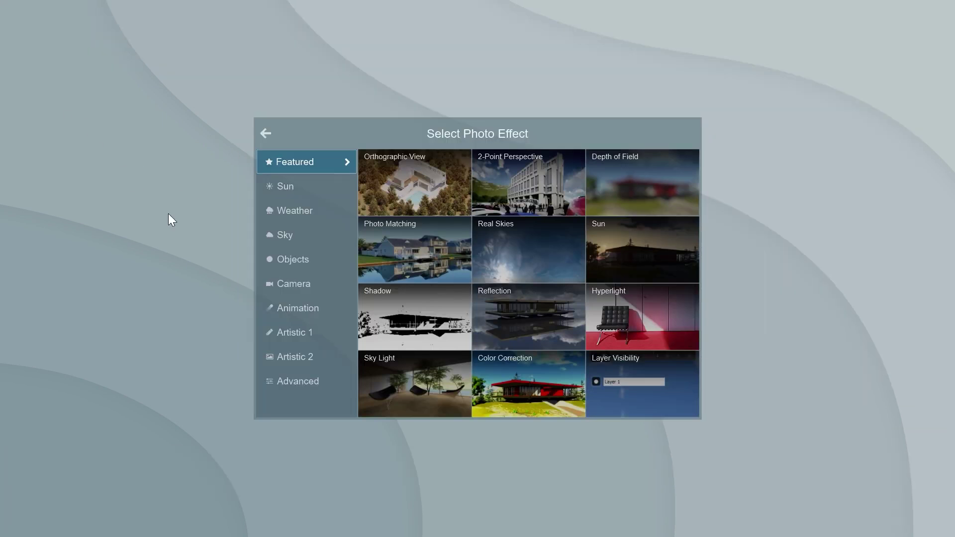
{"action": "left_click", "coordinate": [284, 283]}
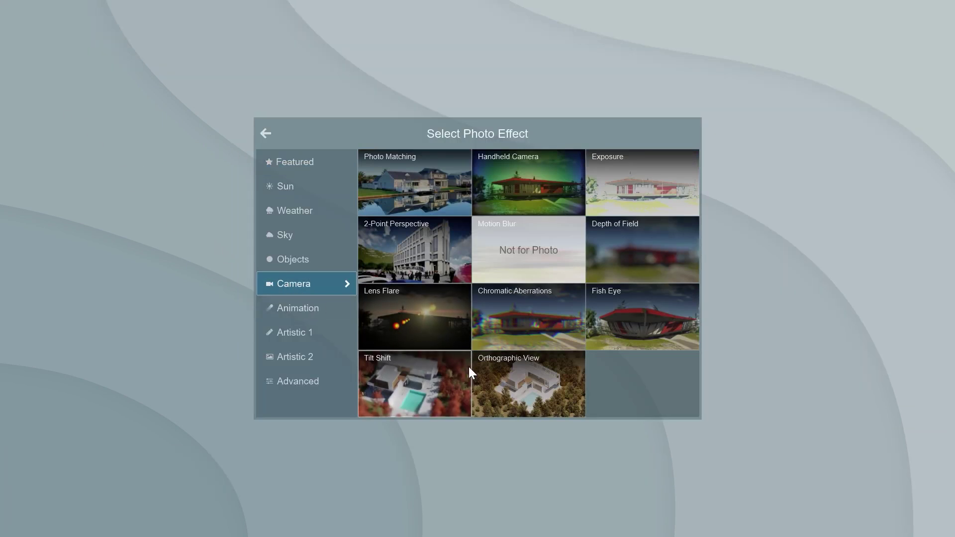
{"action": "left_click", "coordinate": [502, 387]}
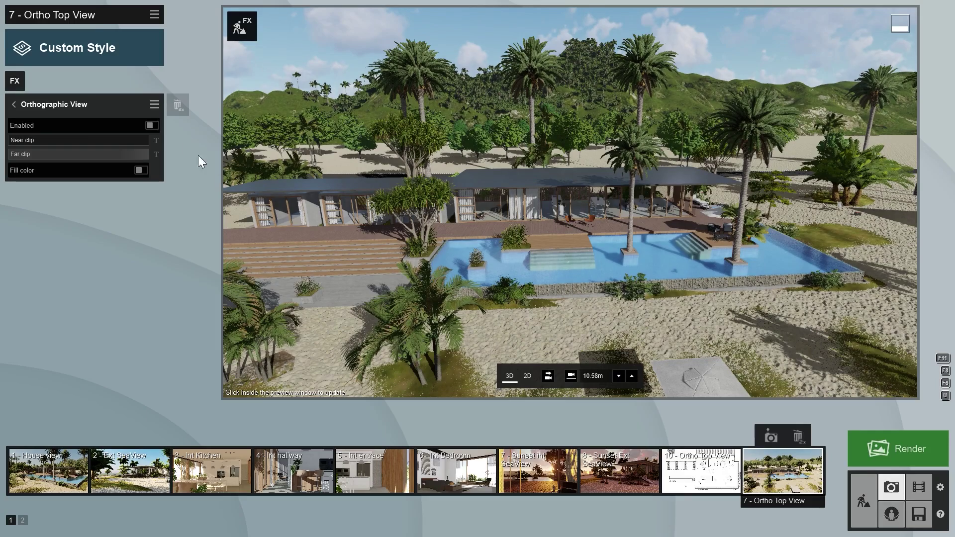
- Enable the orthographic view, compare perspective and 2D previews, and zoom in on the house
{"action": "left_click", "coordinate": [152, 125]}
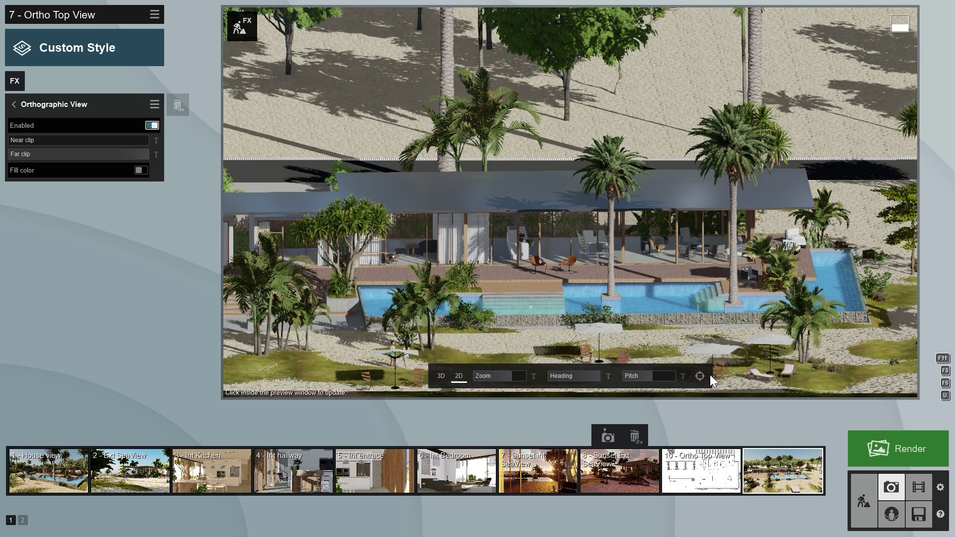
{"action": "left_click", "coordinate": [441, 379]}
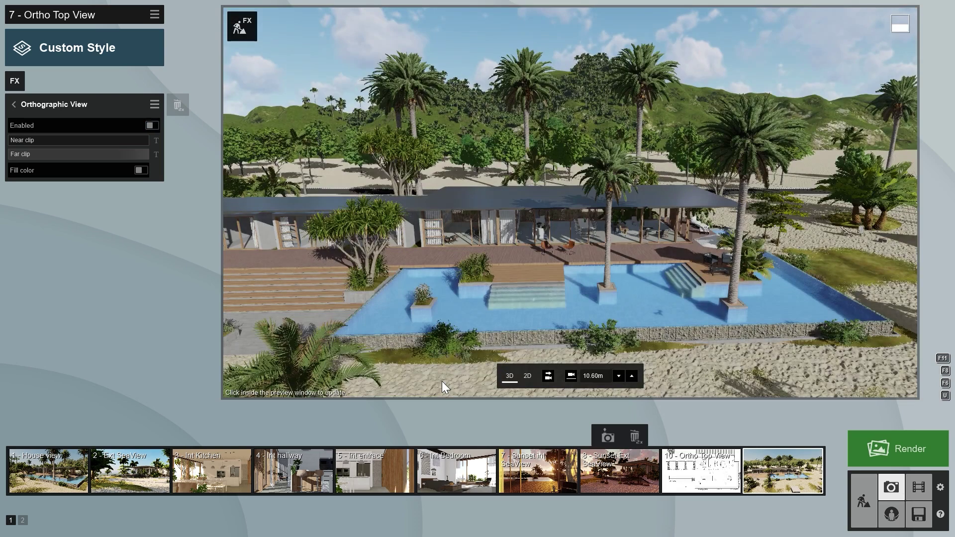
{"action": "left_click", "coordinate": [527, 376]}
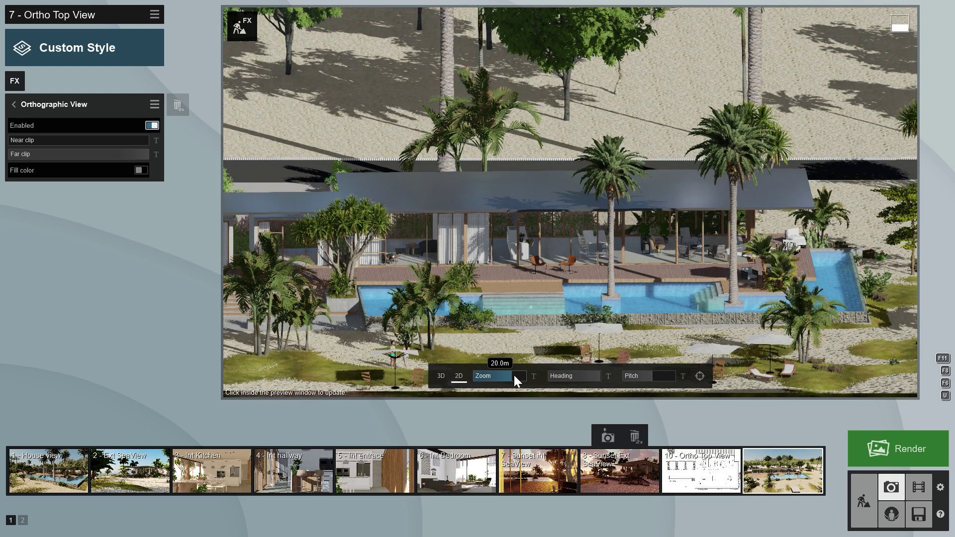
{"action": "left_click_drag", "start_coordinate": [512, 375], "coordinate": [512, 375]}
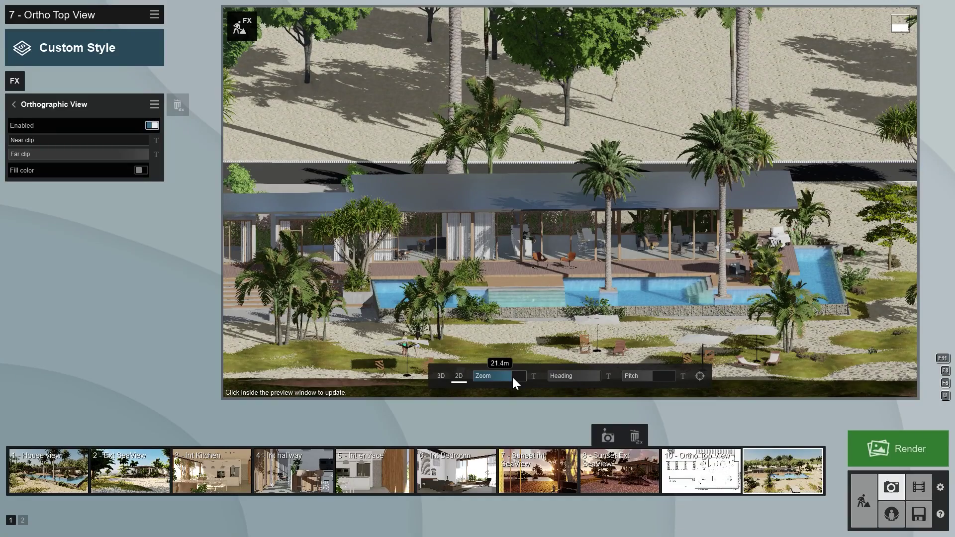
- Set the heading to 45° and raise the pitch to 90° for a straight-down view
{"action": "left_click", "coordinate": [596, 378]}
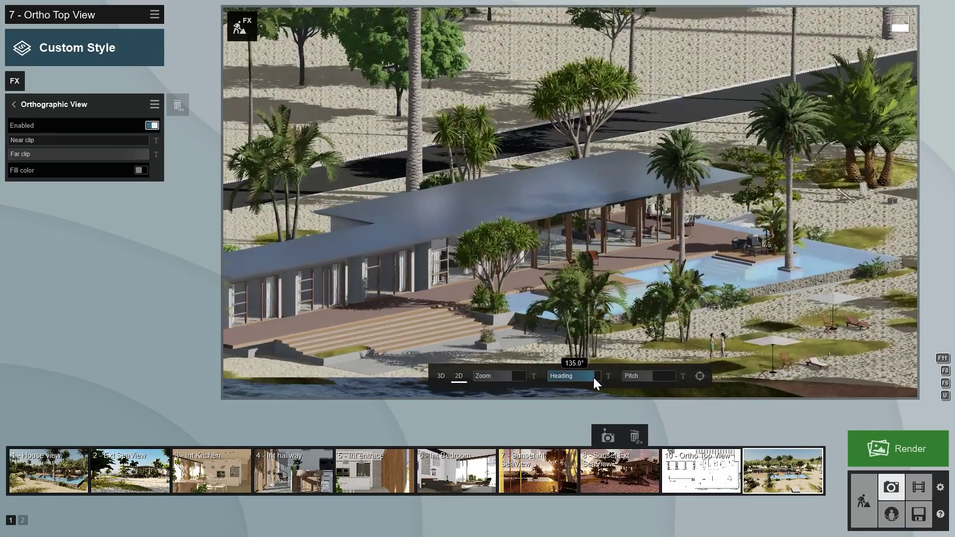
{"action": "left_click_drag", "start_coordinate": [593, 377], "coordinate": [647, 387]}
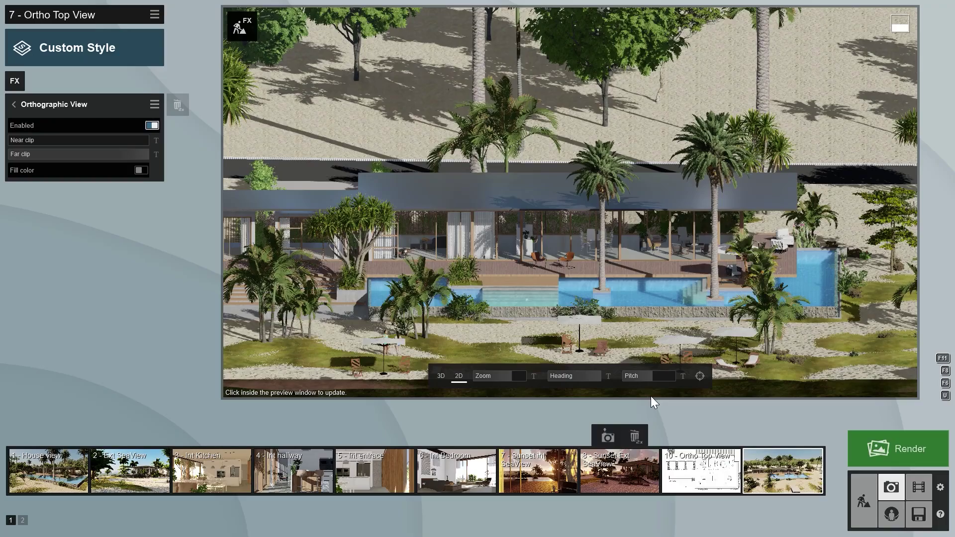
{"action": "left_click_drag", "start_coordinate": [654, 379], "coordinate": [678, 378]}
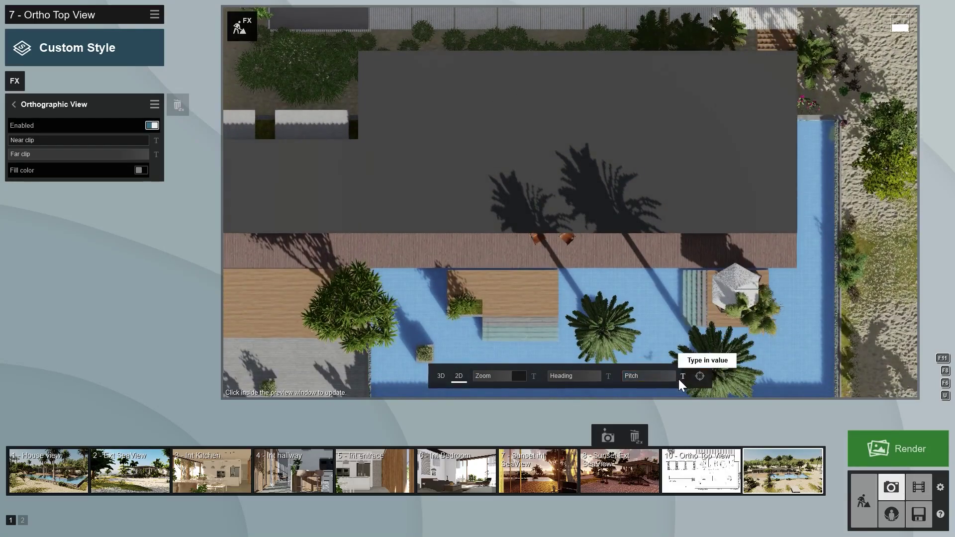
- Rotate, zoom and pan the orthographic top view until the house roof fills the preview
{"action": "left_click", "coordinate": [587, 199]}
{"action": "right_click_drag", "start_coordinate": [571, 202], "coordinate": [571, 203]}
{"action": "left_click_drag", "start_coordinate": [591, 375], "coordinate": [605, 375]}
{"action": "left_click_drag", "start_coordinate": [497, 377], "coordinate": [653, 353]}
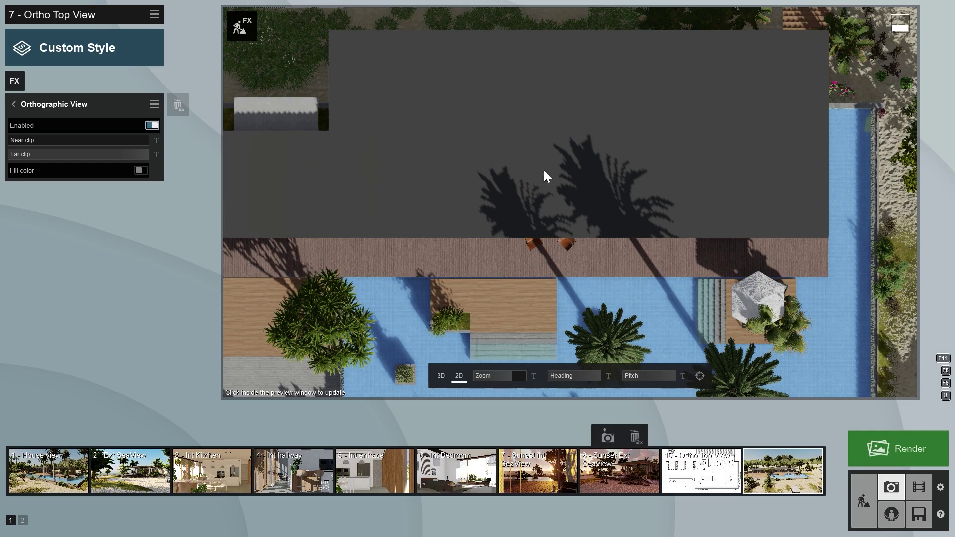
{"action": "left_click", "coordinate": [551, 143]}
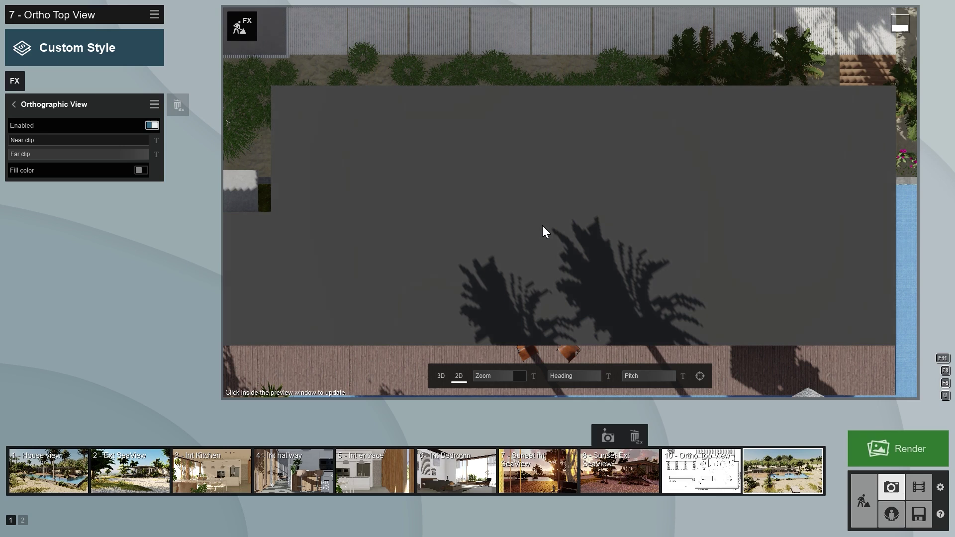
{"action": "middle_click_drag", "start_coordinate": [543, 228], "coordinate": [545, 181]}
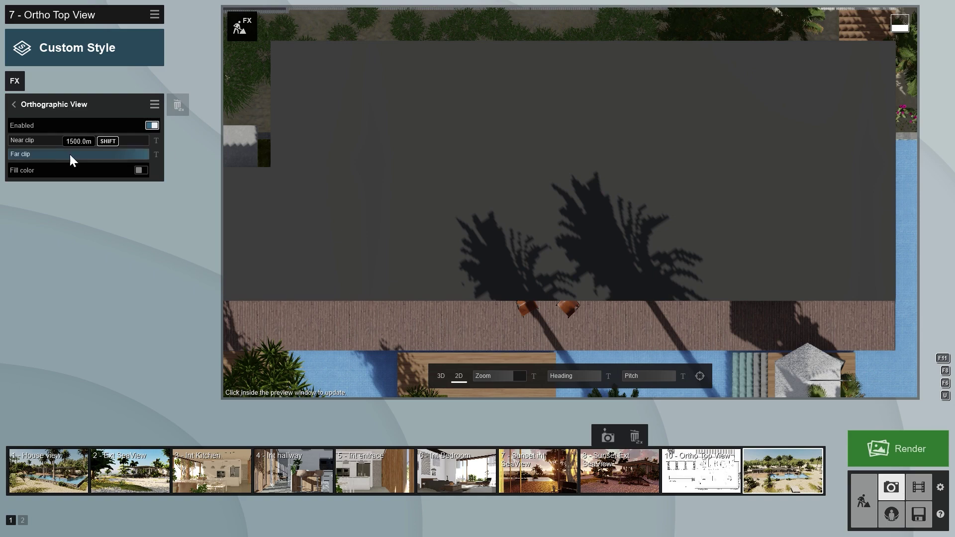
- Raise the near clip to slice off the roof, then tilt the pitch to a side elevation
{"action": "left_click_drag", "start_coordinate": [17, 139], "coordinate": [65, 147]}
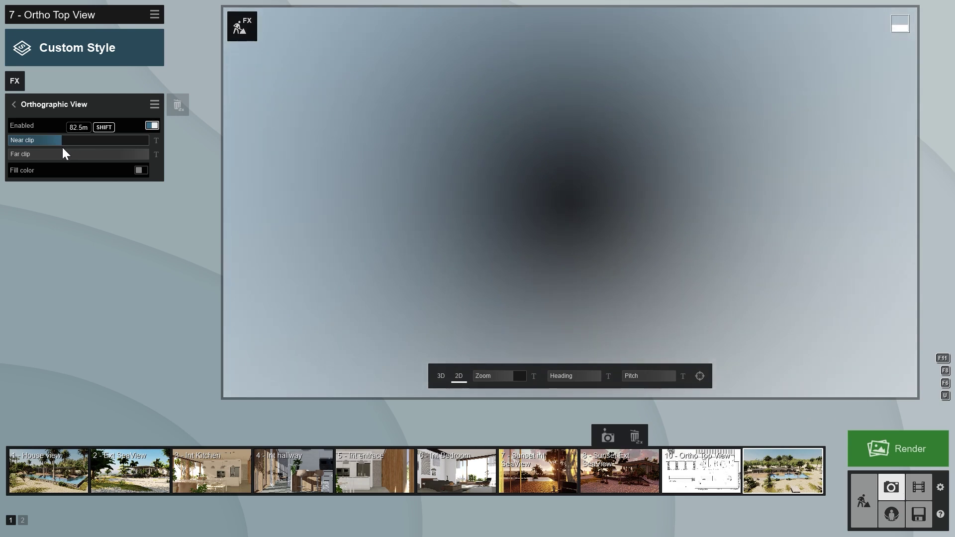
{"action": "left_click_drag", "start_coordinate": [61, 146], "coordinate": [1, 135], "text": "shift"}
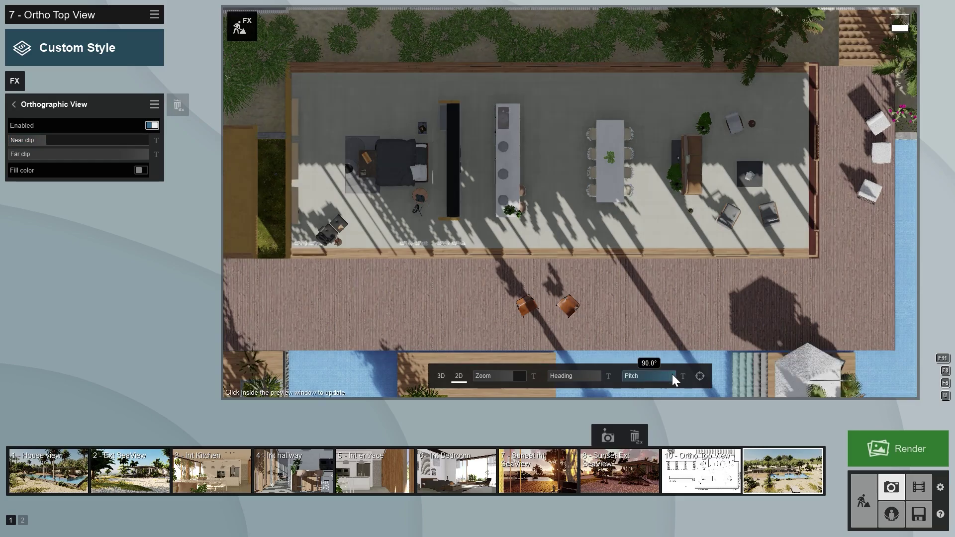
{"action": "left_click_drag", "start_coordinate": [673, 375], "coordinate": [648, 372]}
{"action": "left_click_drag", "start_coordinate": [148, 151], "coordinate": [50, 156]}
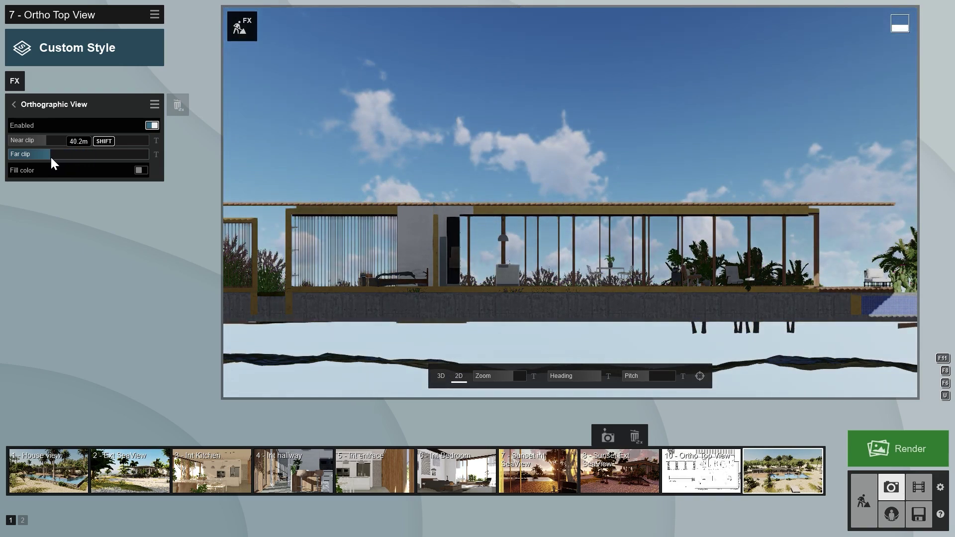
- Try a white Fill color background behind the section, then turn the fill off
{"action": "left_click", "coordinate": [141, 171]}
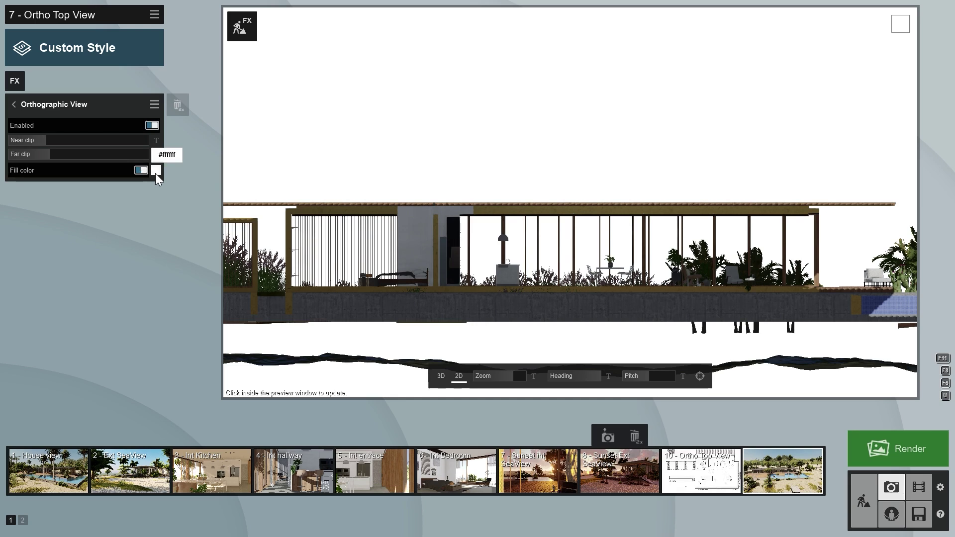
{"action": "left_click", "coordinate": [156, 173]}
{"action": "mouse_move", "coordinate": [171, 167]}
{"action": "left_mouse_down"}
{"action": "mouse_move", "coordinate": [176, 205]}
{"action": "mouse_move", "coordinate": [214, 202]}
{"action": "mouse_move", "coordinate": [166, 169]}
{"action": "left_mouse_up"}
{"action": "left_click", "coordinate": [141, 171]}
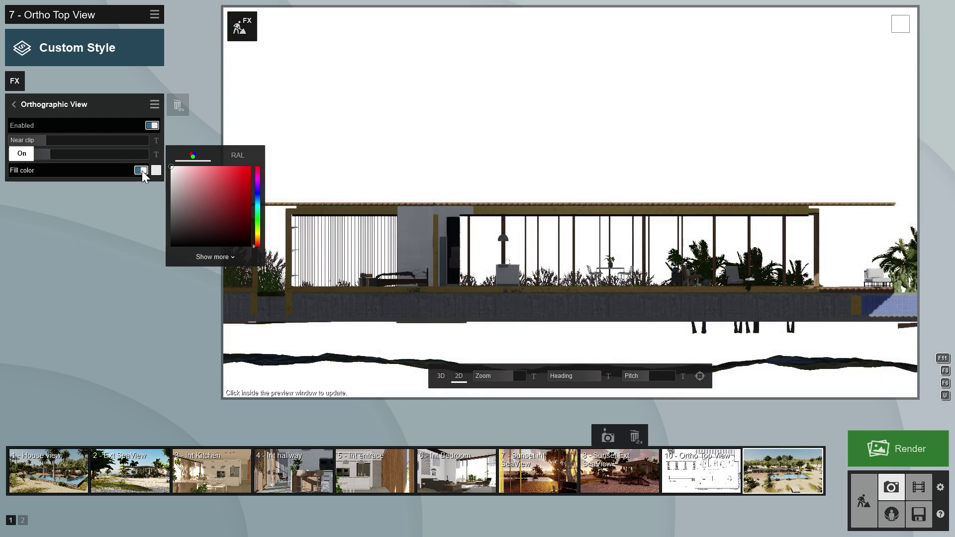
- Apply the Overcast style and return the pitch to a top-down plan
{"action": "left_click", "coordinate": [14, 103]}
{"action": "left_click", "coordinate": [49, 62]}
{"action": "left_click", "coordinate": [319, 353]}
{"action": "left_click_drag", "start_coordinate": [642, 377], "coordinate": [679, 377]}
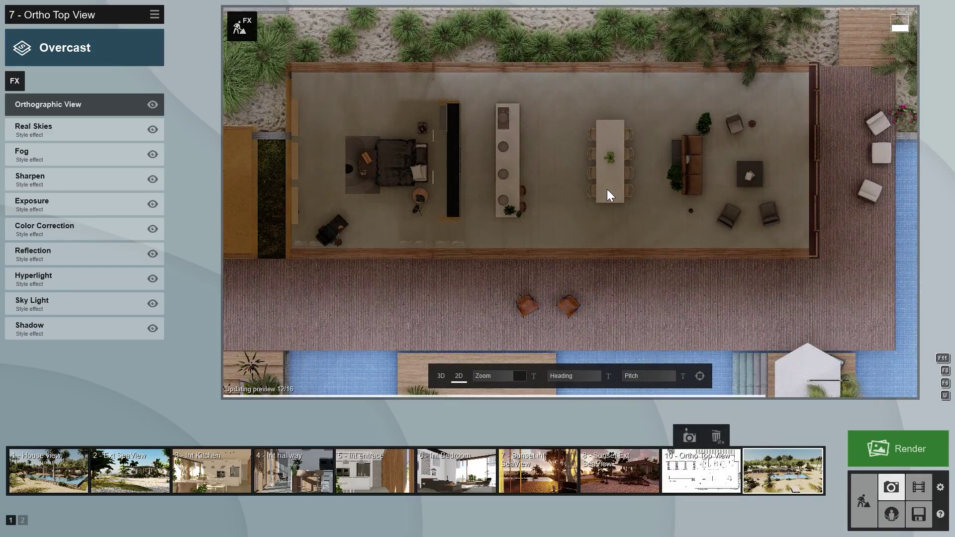
- Add the Artistic 2 Blueprint effect to the top view and enlarge its grid scale
{"action": "left_click", "coordinate": [15, 82]}
{"action": "left_click", "coordinate": [291, 356]}
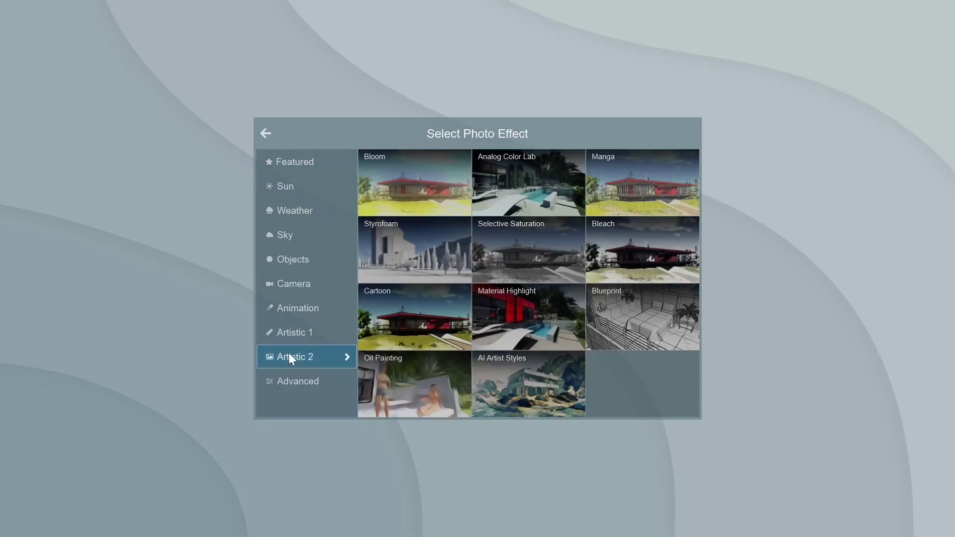
{"action": "left_click", "coordinate": [647, 316]}
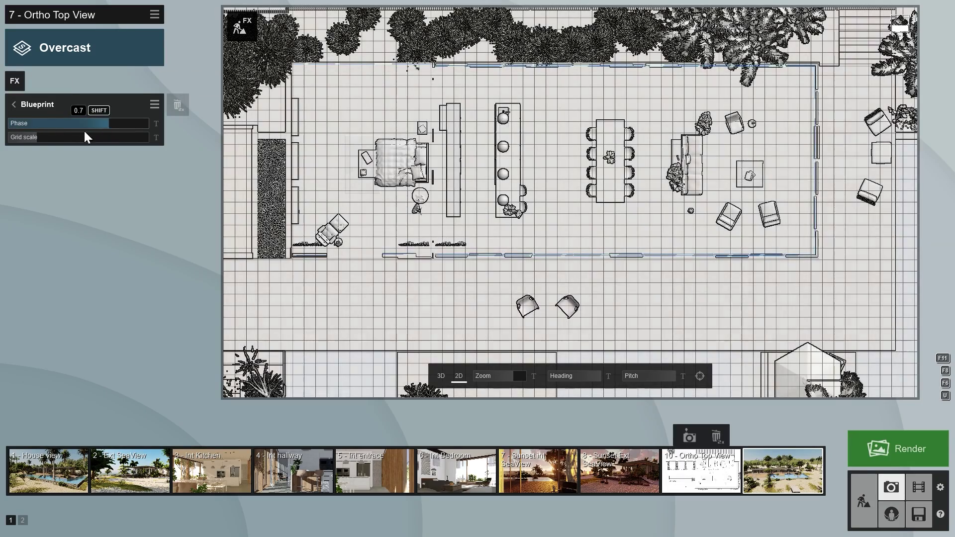
{"action": "left_click_drag", "start_coordinate": [38, 138], "coordinate": [58, 143]}
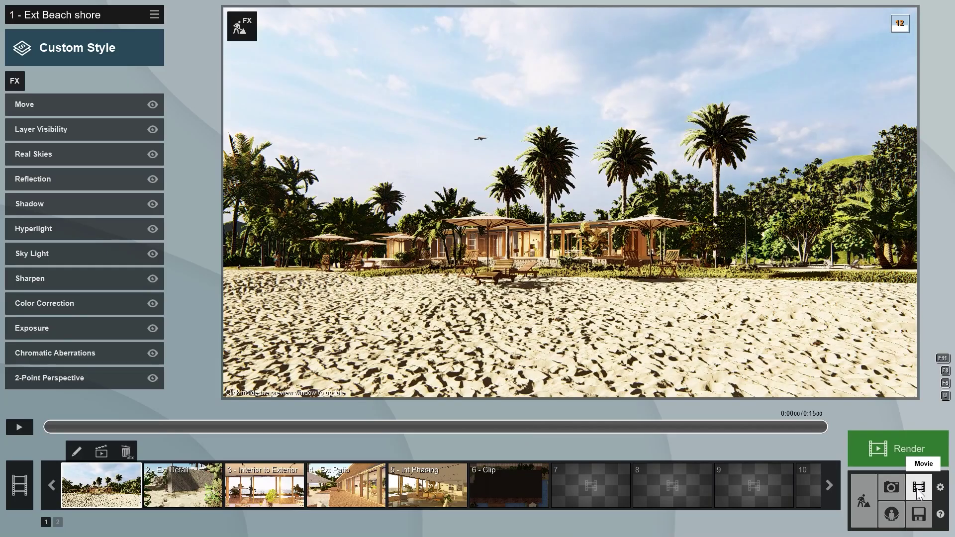
- Record a new clip in slot 7 with a top-down aerial keyframe of the house and save it
{"action": "left_click", "coordinate": [600, 487]}
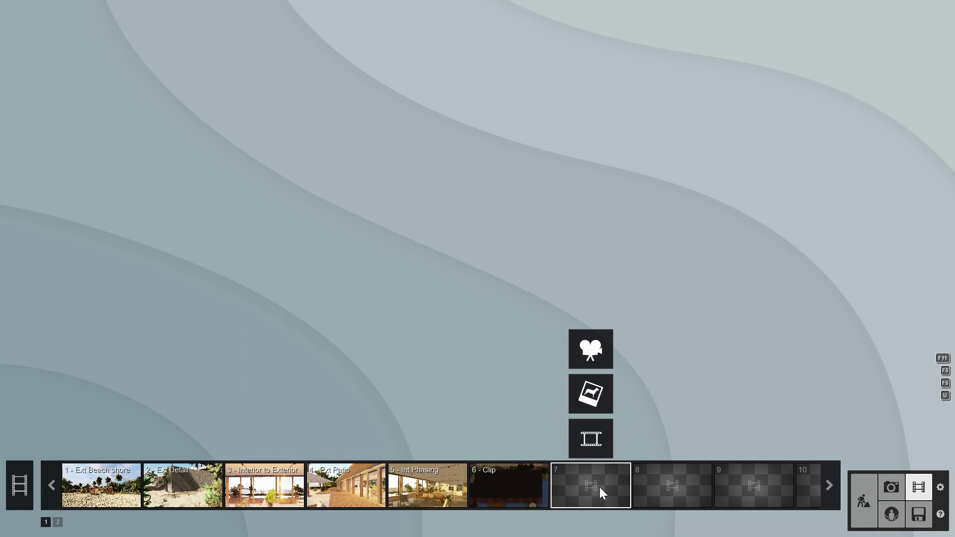
{"action": "left_click", "coordinate": [599, 356]}
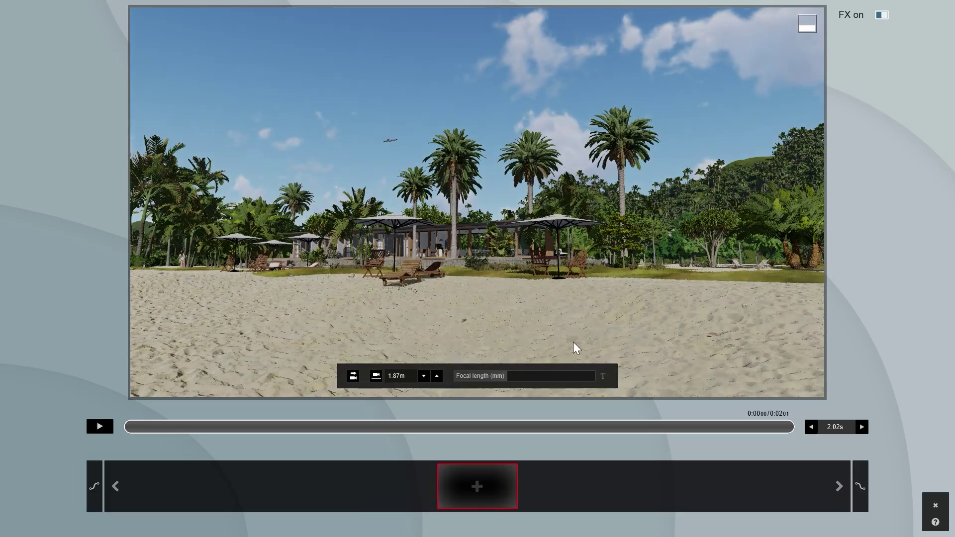
{"action": "left_click", "coordinate": [476, 487]}
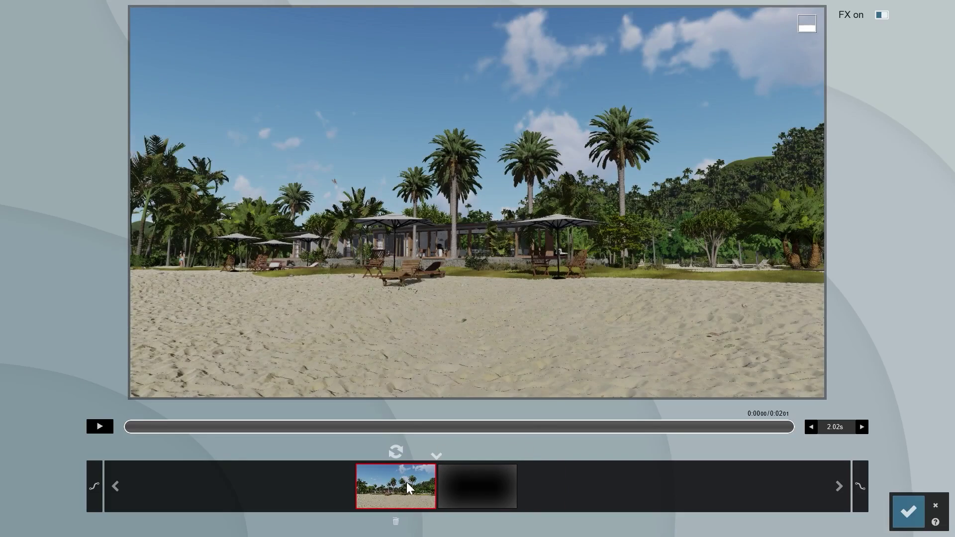
{"action": "key", "text": "shift+1"}
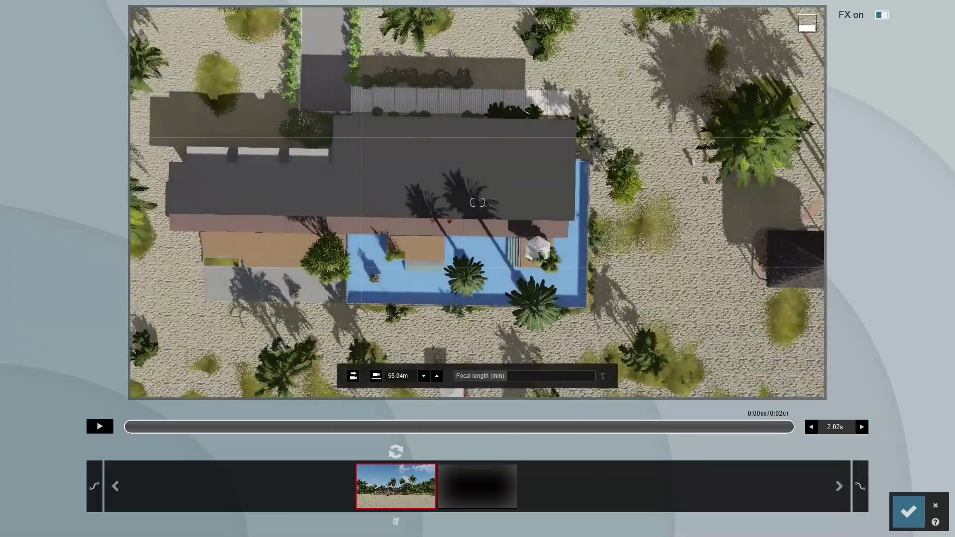
{"action": "scroll", "coordinate": [461, 203], "scroll_direction": "up", "scroll_amount": 5}
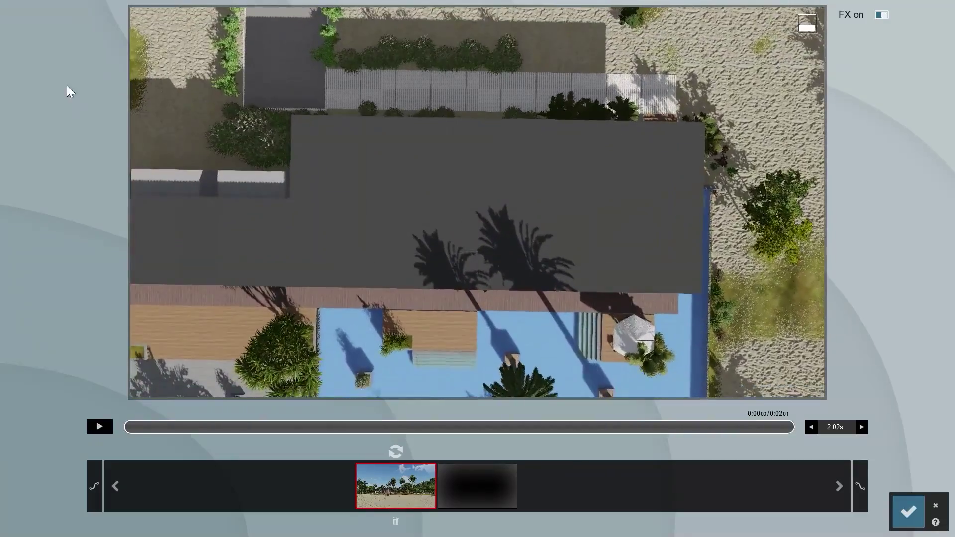
{"action": "left_click", "coordinate": [396, 451]}
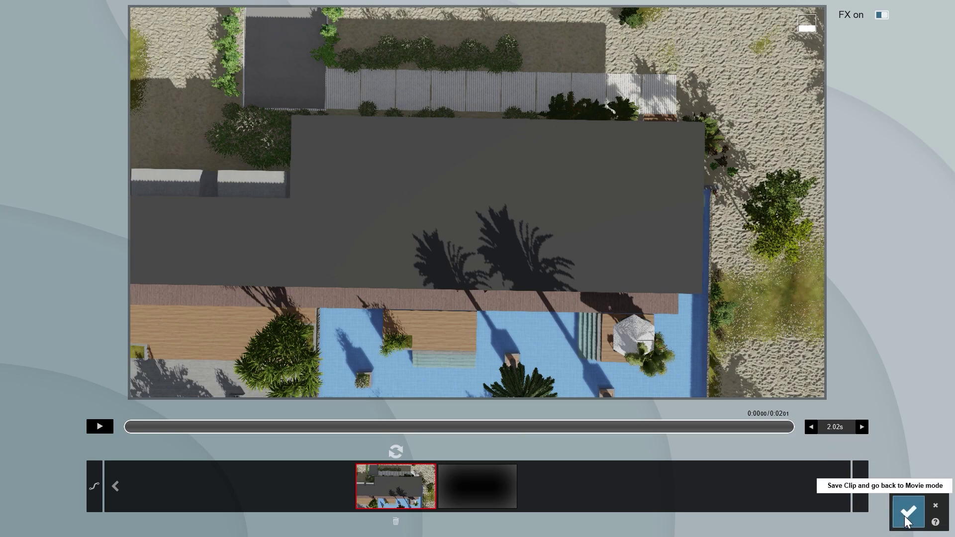
{"action": "left_click", "coordinate": [908, 512]}
- Add and enable the Orthographic View effect on the new clip
{"action": "left_click", "coordinate": [18, 84]}
{"action": "left_click", "coordinate": [401, 184]}
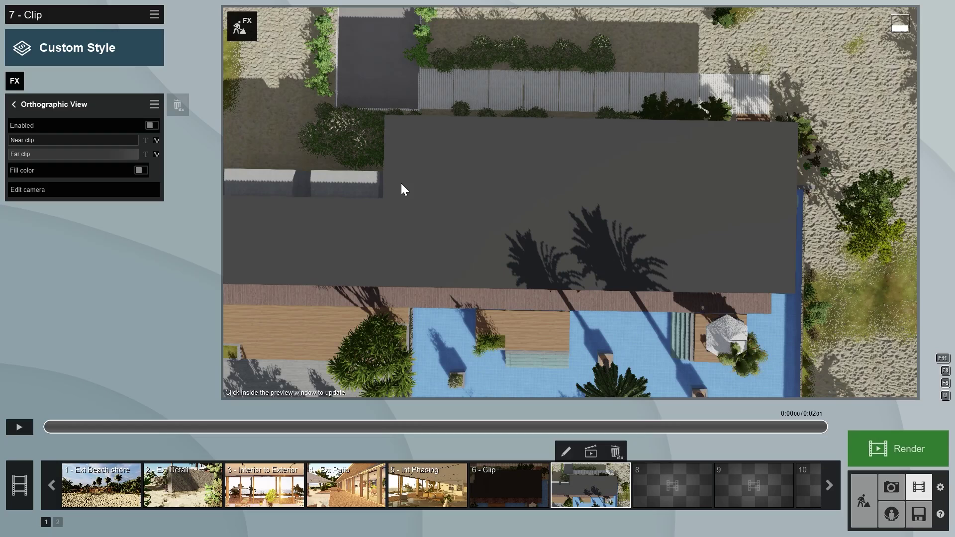
{"action": "left_click", "coordinate": [151, 124]}
- Zoom the clip's ortho view to 16.1 m, keyframe it twice for 4.42 s, and save
{"action": "left_click", "coordinate": [566, 451]}
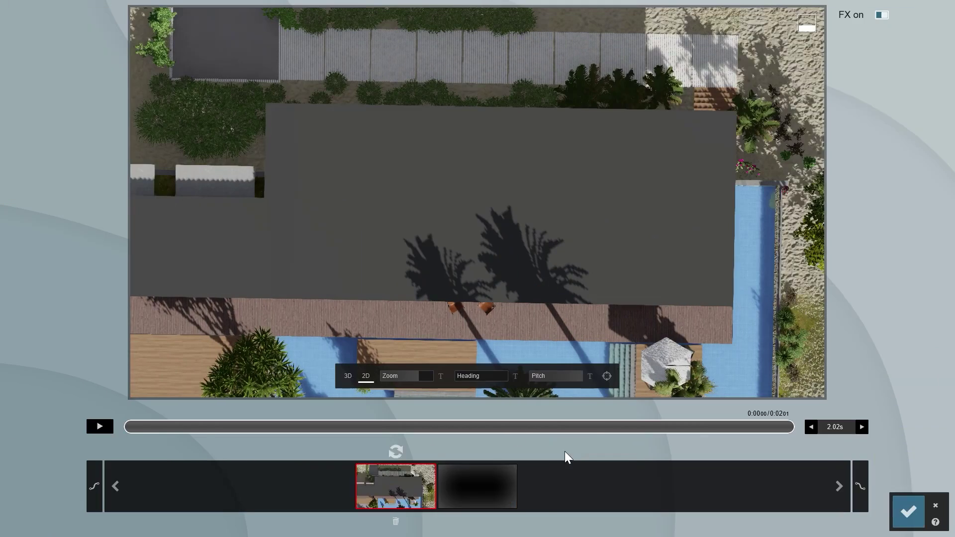
{"action": "left_click_drag", "start_coordinate": [453, 379], "coordinate": [517, 384]}
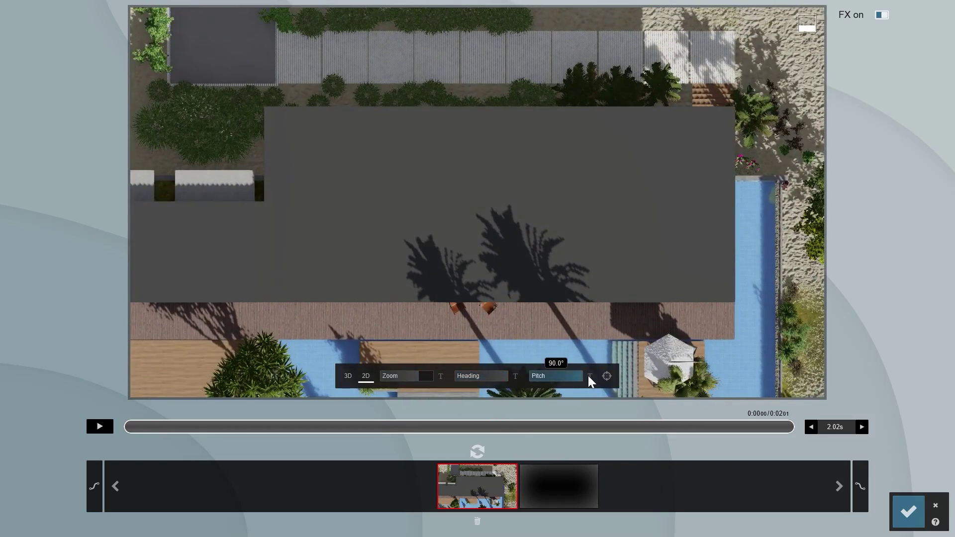
{"action": "left_click_drag", "start_coordinate": [429, 388], "coordinate": [395, 384]}
{"action": "left_click", "coordinate": [477, 452]}
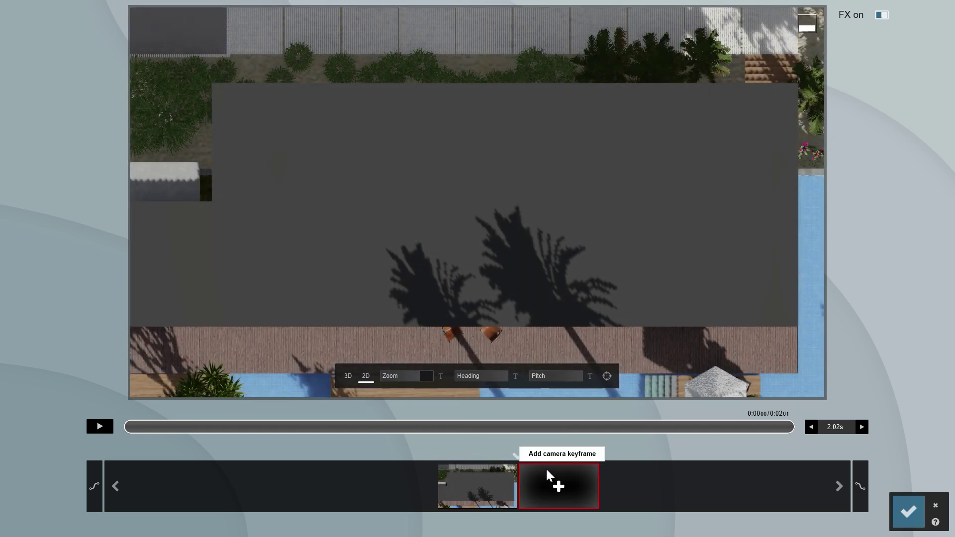
{"action": "left_click", "coordinate": [553, 481]}
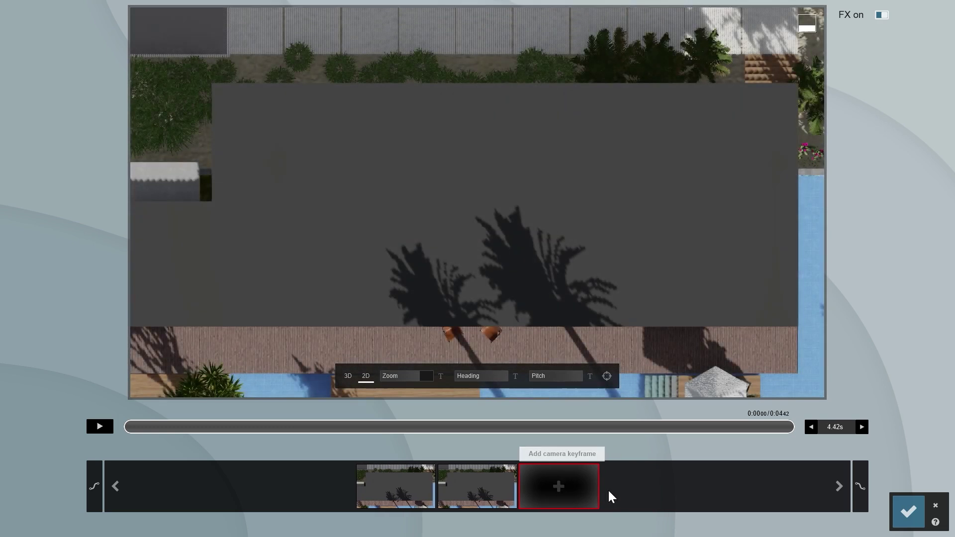
{"action": "left_click", "coordinate": [909, 512]}
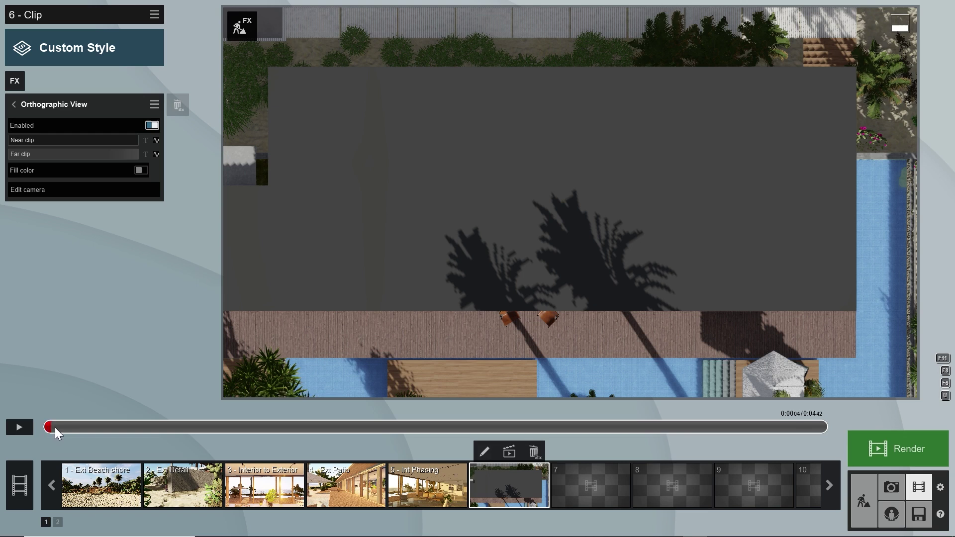
- Keyframe Near clip at the clip start and at 32.7 m later, then play the roof cut-away
{"action": "left_click", "coordinate": [156, 141]}
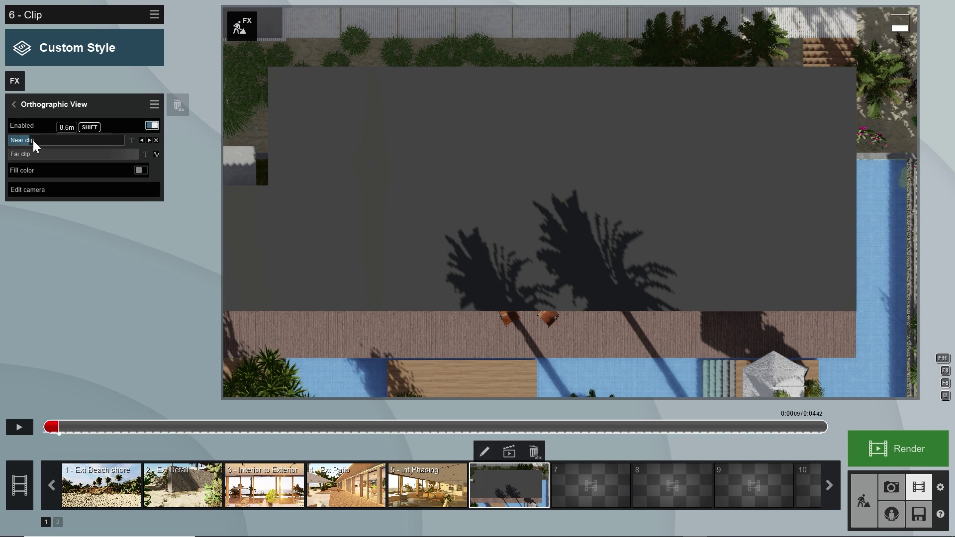
{"action": "left_click_drag", "start_coordinate": [32, 140], "coordinate": [41, 141]}
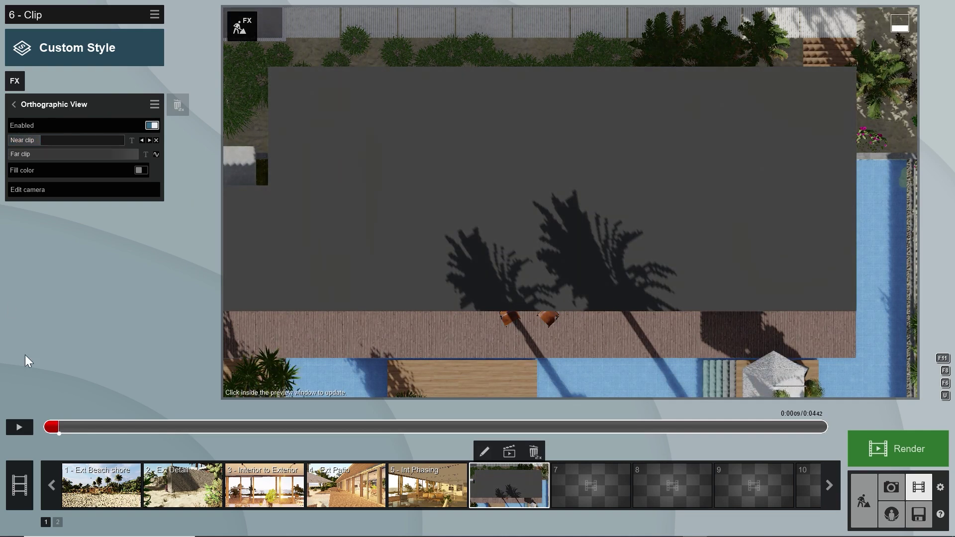
{"action": "left_click_drag", "start_coordinate": [318, 420], "coordinate": [404, 423]}
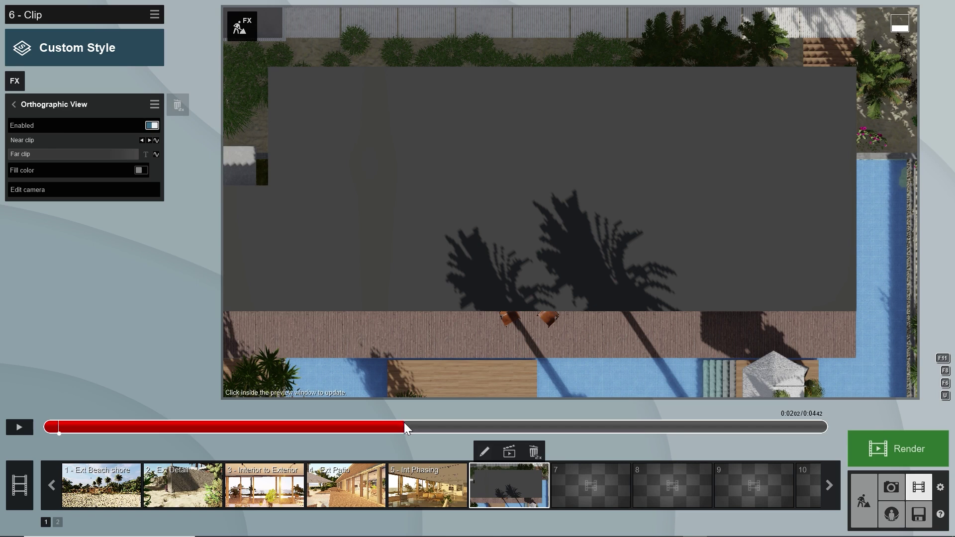
{"action": "left_click", "coordinate": [158, 141]}
{"action": "left_click_drag", "start_coordinate": [29, 135], "coordinate": [71, 140]}
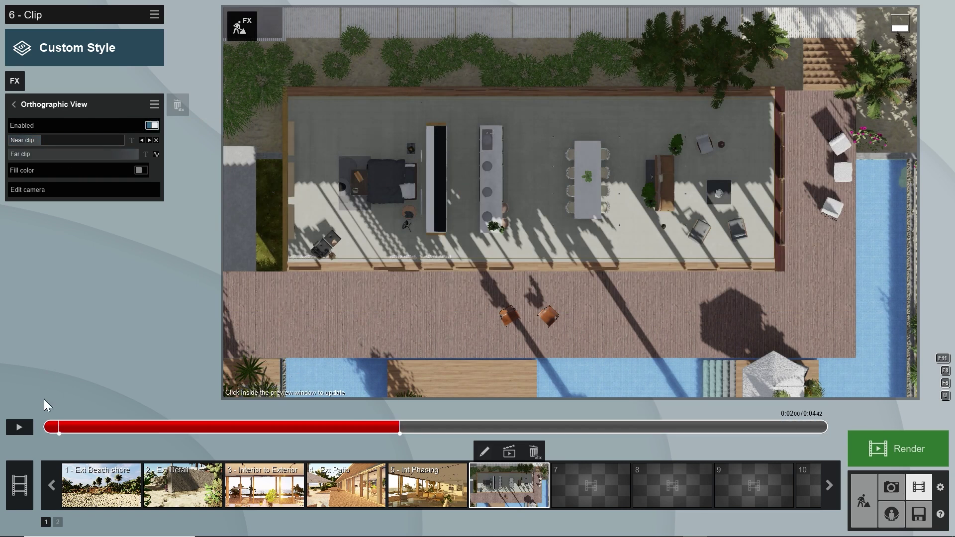
{"action": "left_click", "coordinate": [19, 428]}
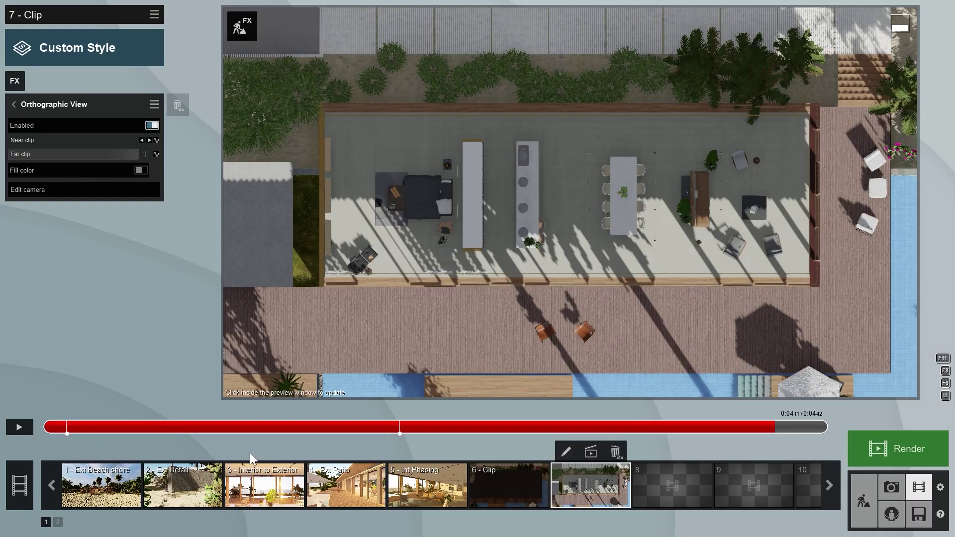
- Pan the top-down camera sideways and add keyframes, extending the clip to about 13.6 s, then save
{"action": "left_click", "coordinate": [567, 451]}
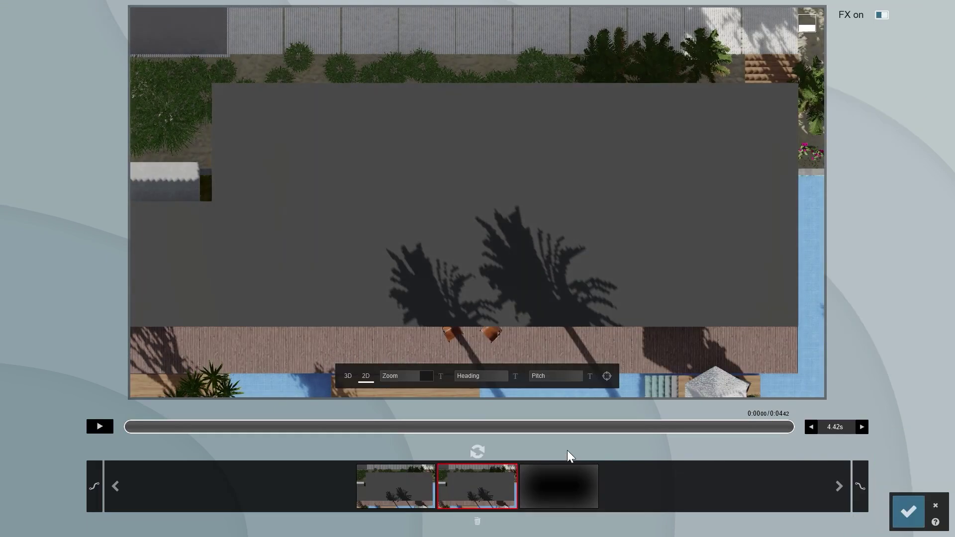
{"action": "middle_click_drag", "start_coordinate": [221, 282], "coordinate": [655, 238]}
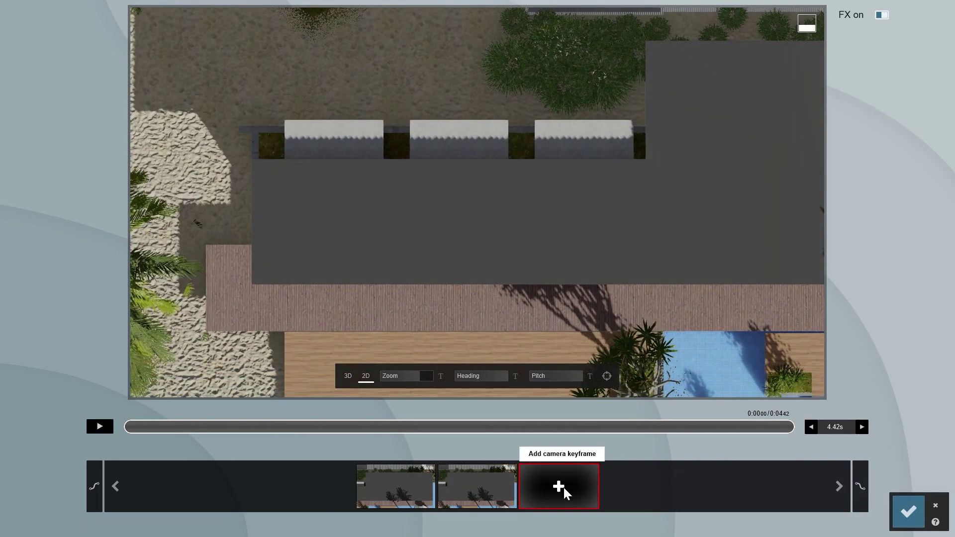
{"action": "left_click", "coordinate": [559, 487]}
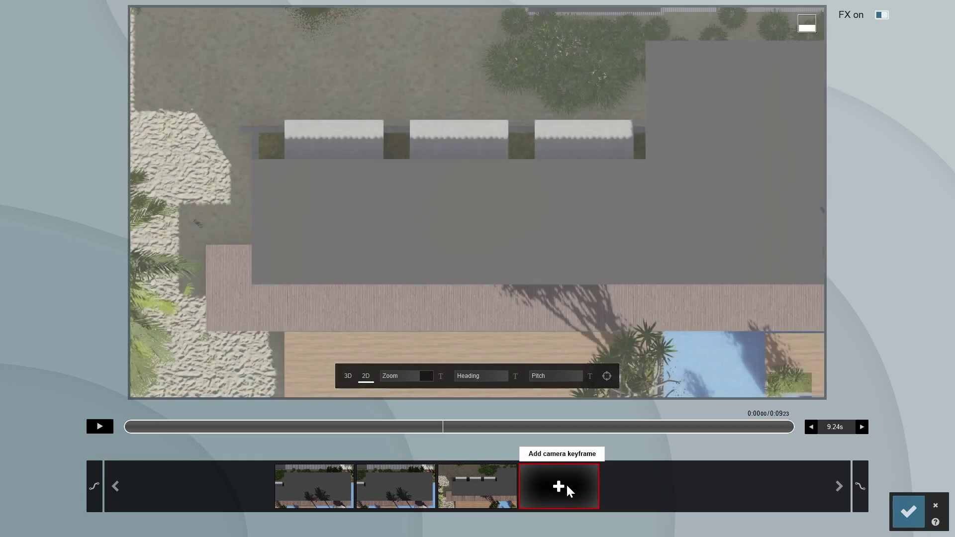
{"action": "left_click", "coordinate": [565, 491]}
{"action": "left_click", "coordinate": [909, 511]}
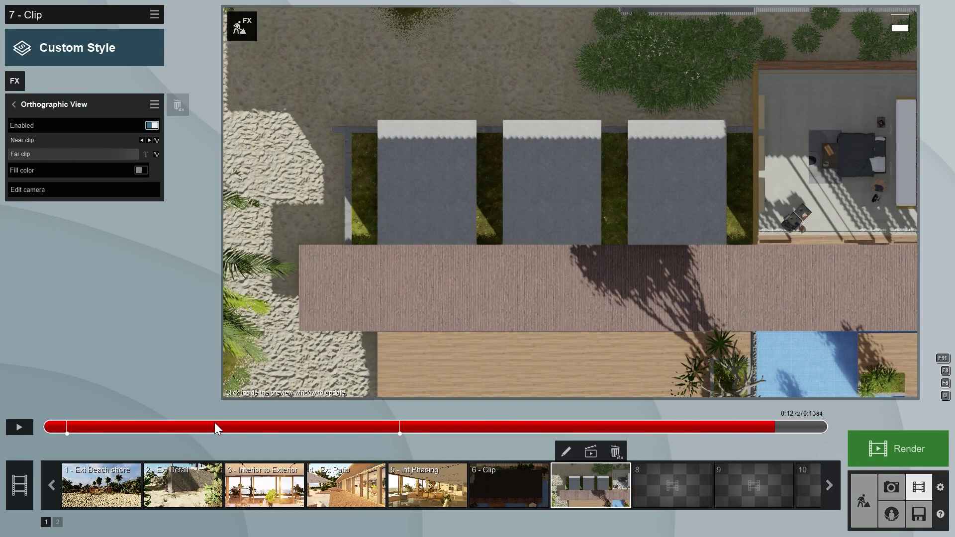
- Delete clip 7's old Near clip keyframes at the start and around 6 seconds
{"action": "left_click", "coordinate": [68, 432]}
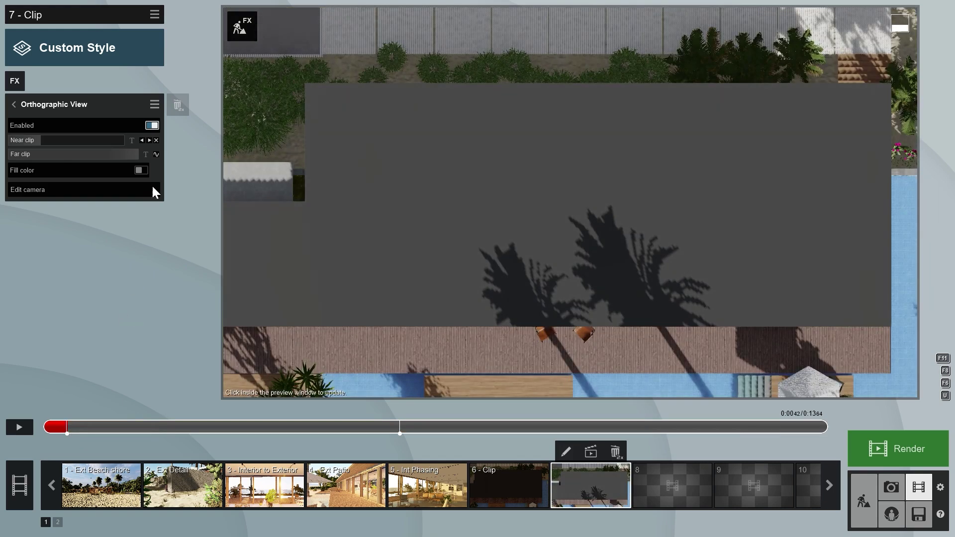
{"action": "left_click", "coordinate": [157, 140]}
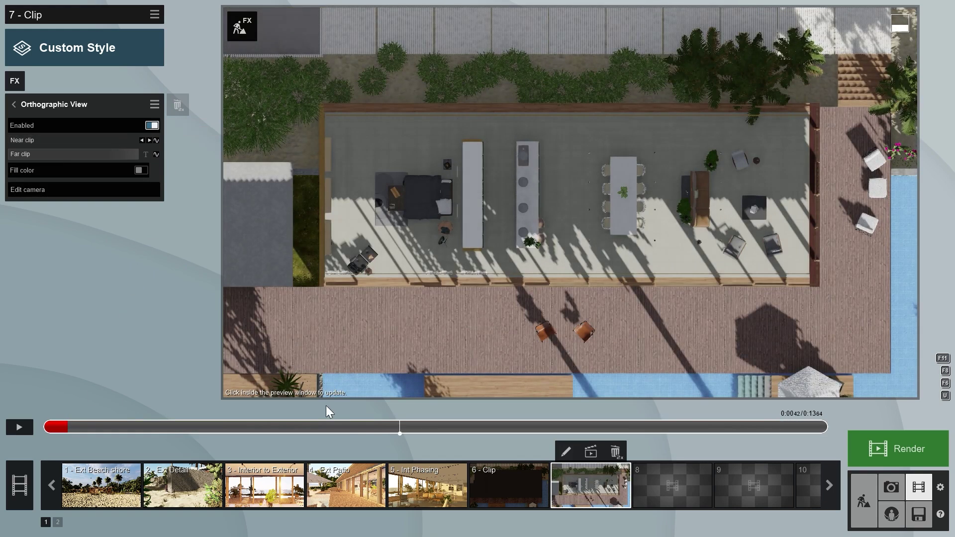
{"action": "left_click", "coordinate": [399, 428]}
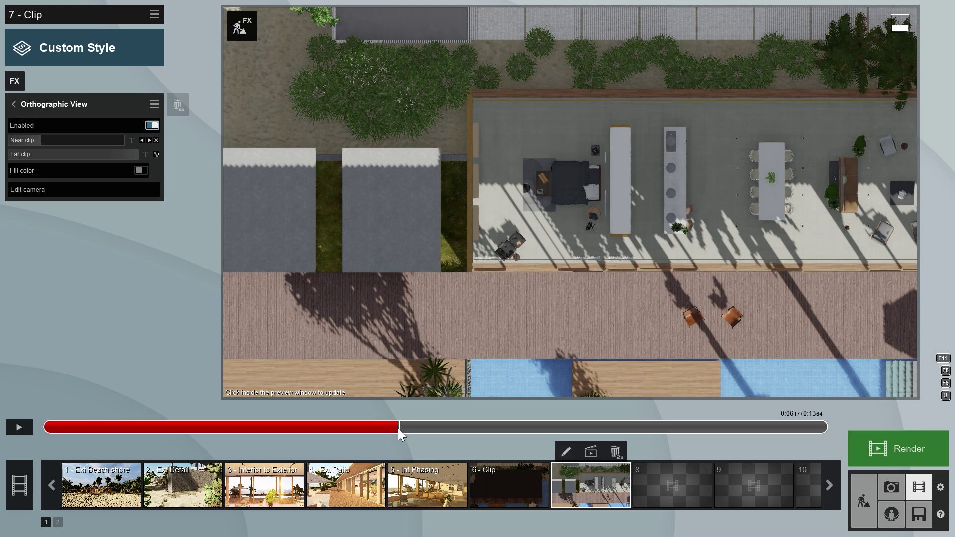
{"action": "left_click", "coordinate": [156, 141]}
- Add Near clip keyframes at the clip start set to about 32.7 m
{"action": "left_click", "coordinate": [54, 427]}
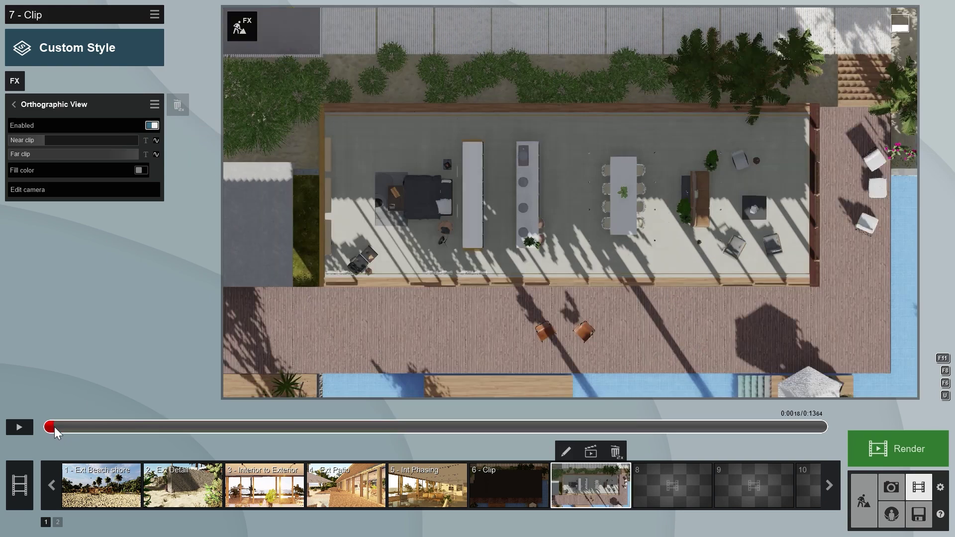
{"action": "left_click", "coordinate": [155, 139]}
{"action": "left_click_drag", "start_coordinate": [47, 141], "coordinate": [32, 141]}
{"action": "left_click", "coordinate": [157, 140]}
{"action": "mouse_move", "coordinate": [49, 141]}
{"action": "left_mouse_down"}
{"action": "mouse_move", "coordinate": [40, 143]}
{"action": "mouse_move", "coordinate": [62, 139]}
{"action": "left_mouse_up"}
- Add later Near clip keyframes, raising the value to about 33.4 m near 12 s to cut away the roofs
{"action": "left_click_drag", "start_coordinate": [239, 427], "coordinate": [579, 427]}
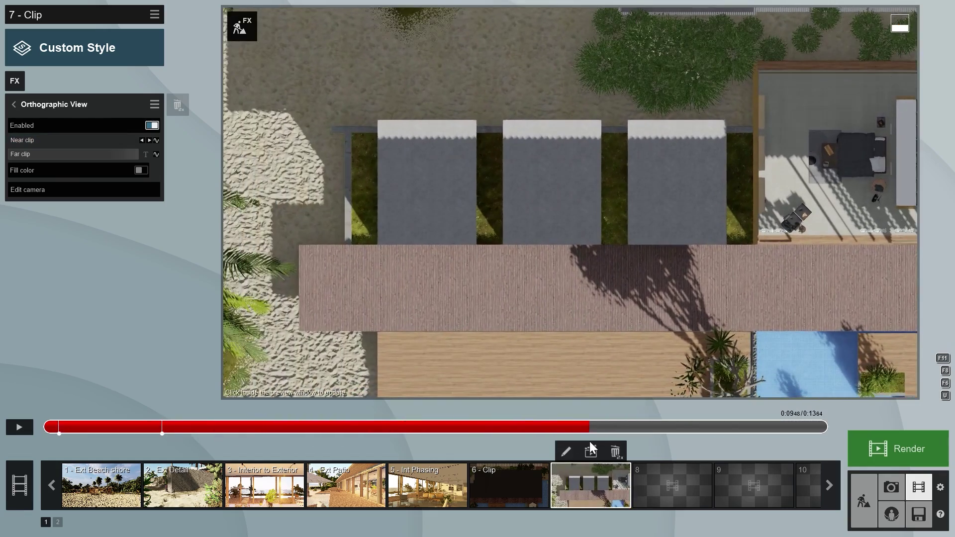
{"action": "left_click", "coordinate": [157, 140]}
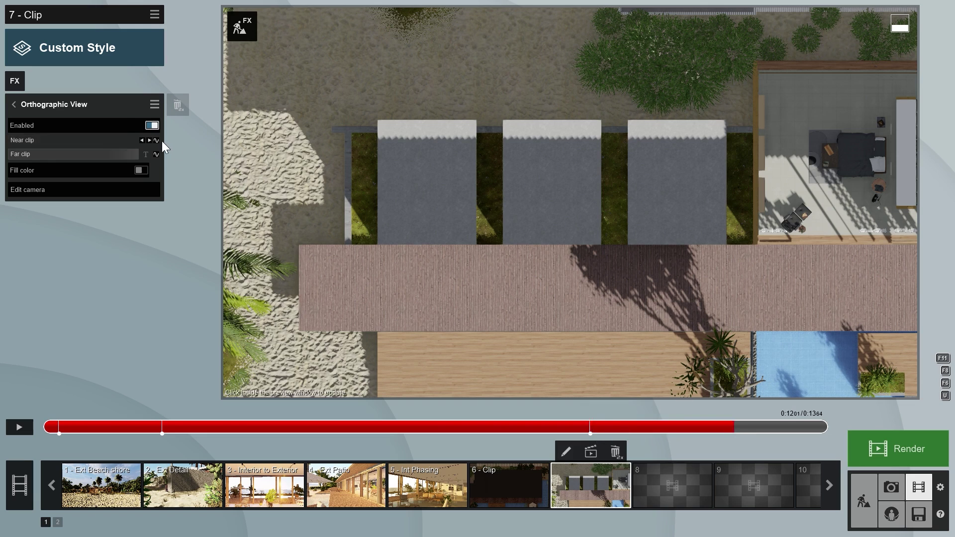
{"action": "left_click", "coordinate": [156, 140]}
{"action": "left_click_drag", "start_coordinate": [42, 140], "coordinate": [55, 140]}
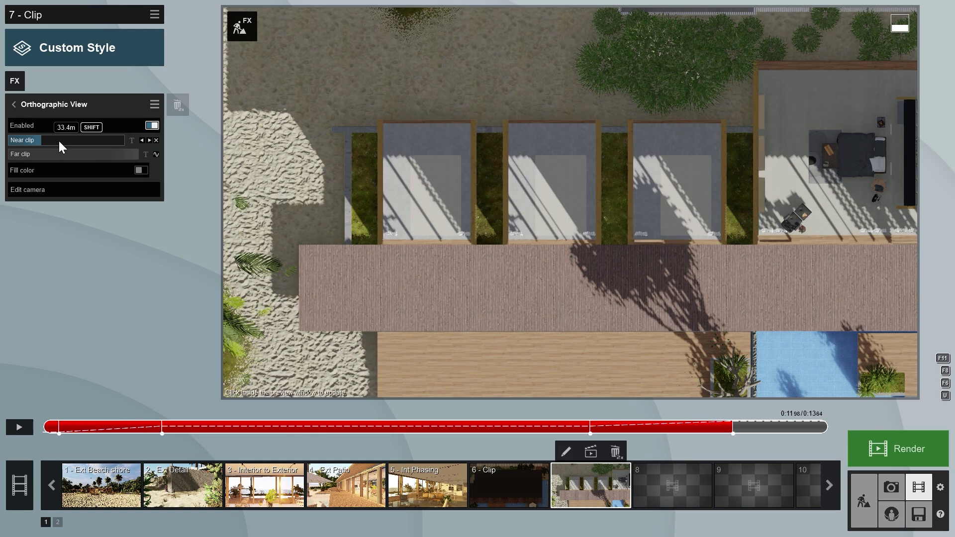
{"action": "left_click", "coordinate": [68, 44]}
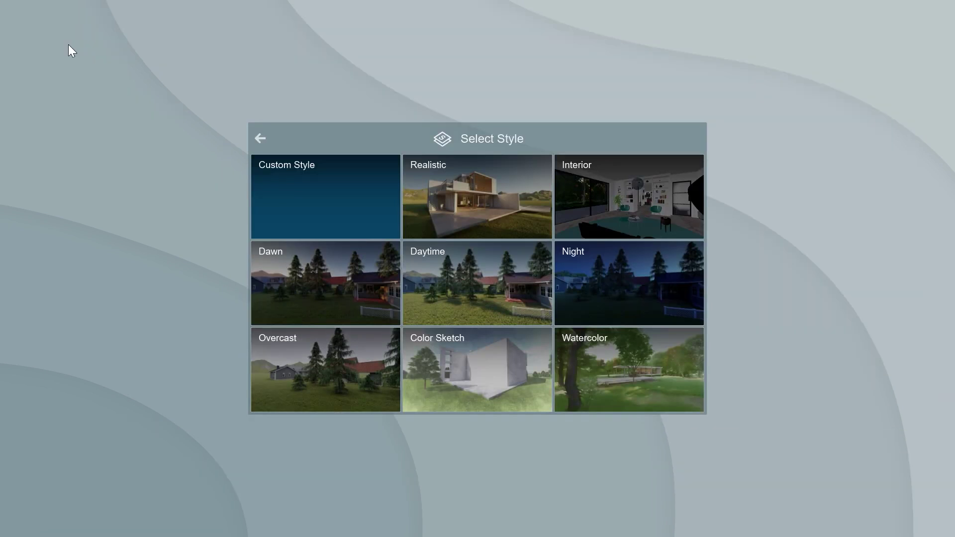
- Apply the Overcast style to clip 7 and preview it full-screen with F11
{"action": "left_click", "coordinate": [330, 362]}
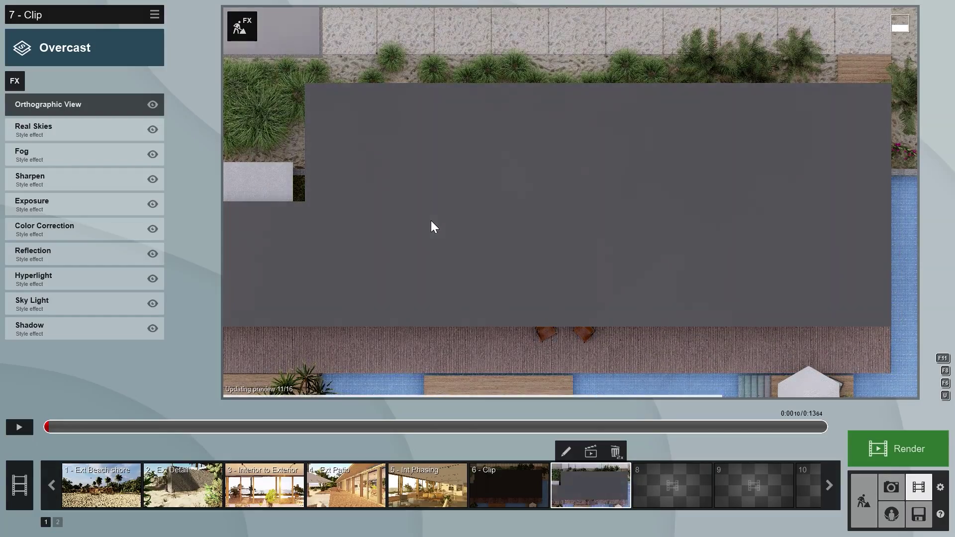
{"action": "key", "text": "F11"}
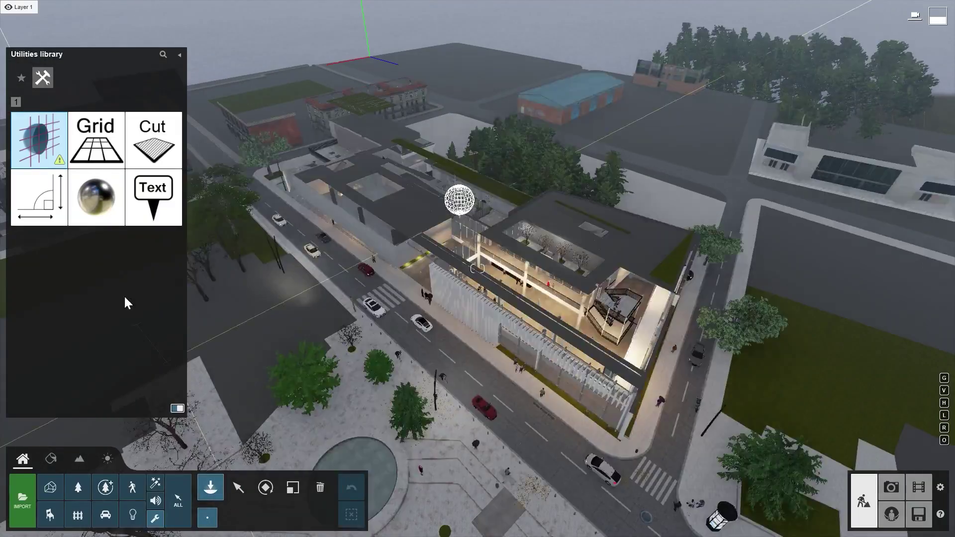
- Place a Utilities clip plane over the city building, then bring up the clip's effect list
{"action": "mouse_move", "coordinate": [49, 149]}
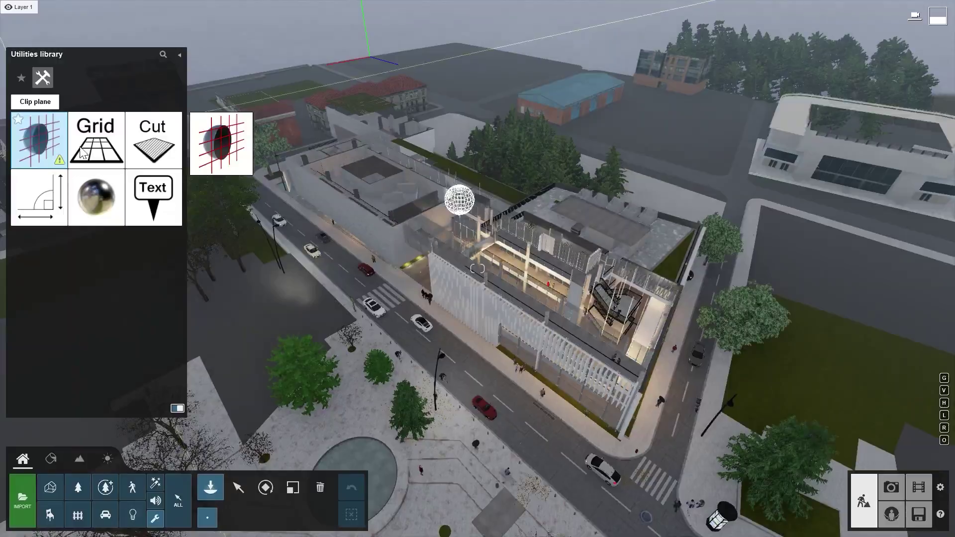
{"action": "left_click", "coordinate": [82, 152]}
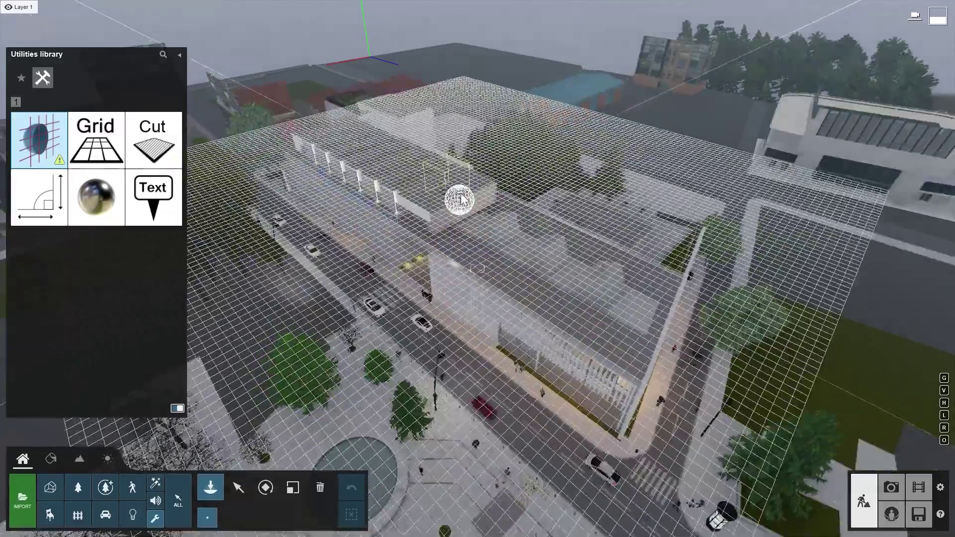
{"action": "left_click", "coordinate": [493, 187]}
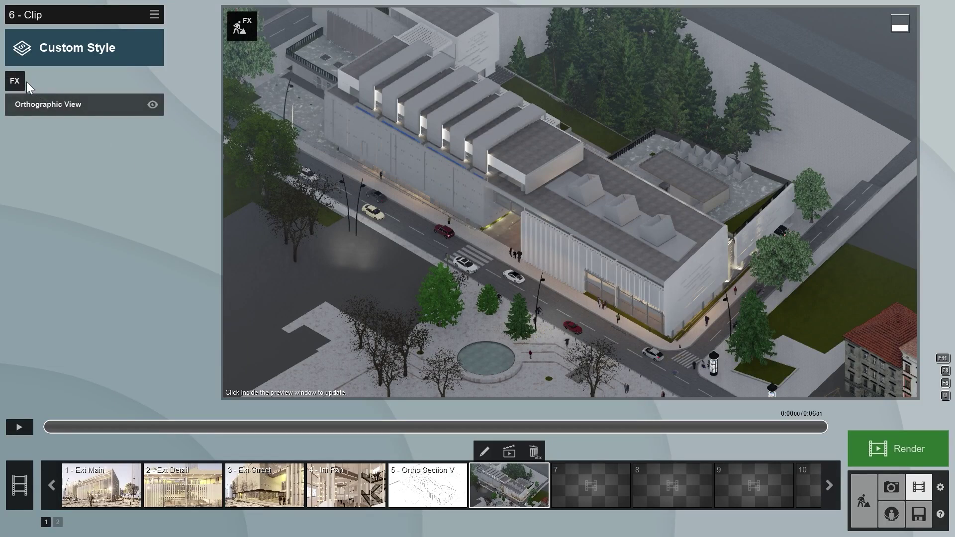
{"action": "left_click", "coordinate": [19, 79]}
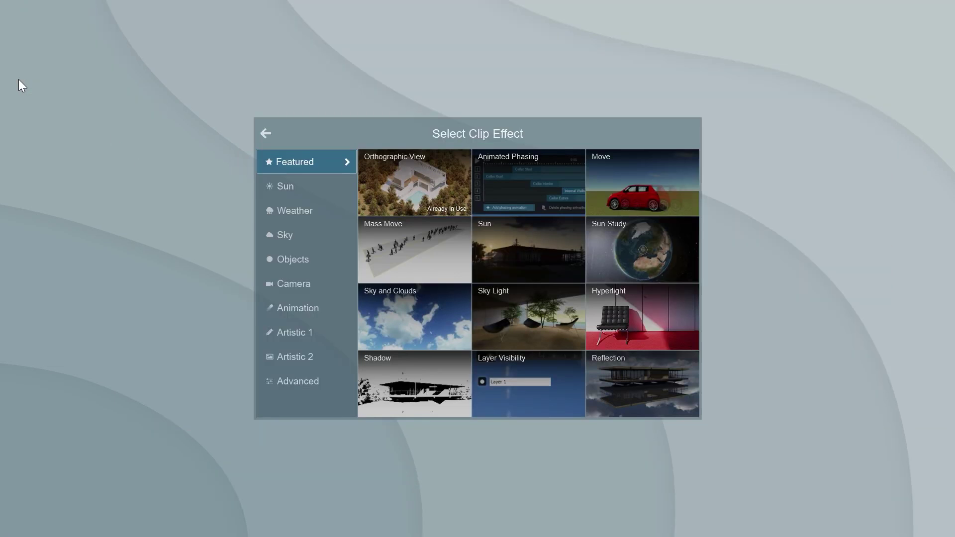
- Add an Advanced Move effect to clip 6 and keyframe the clip plane at about 5.5 s and later
{"action": "left_click", "coordinate": [276, 308]}
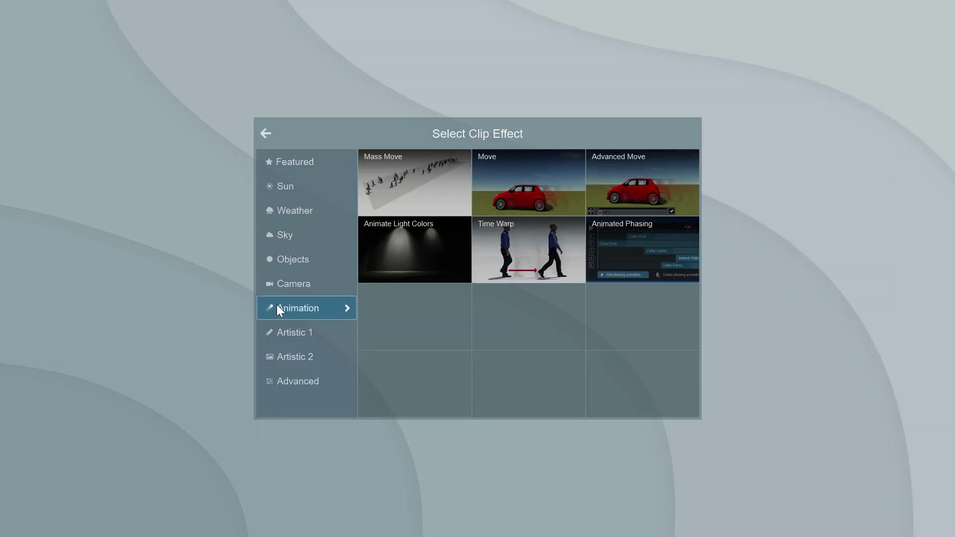
{"action": "left_click", "coordinate": [622, 195]}
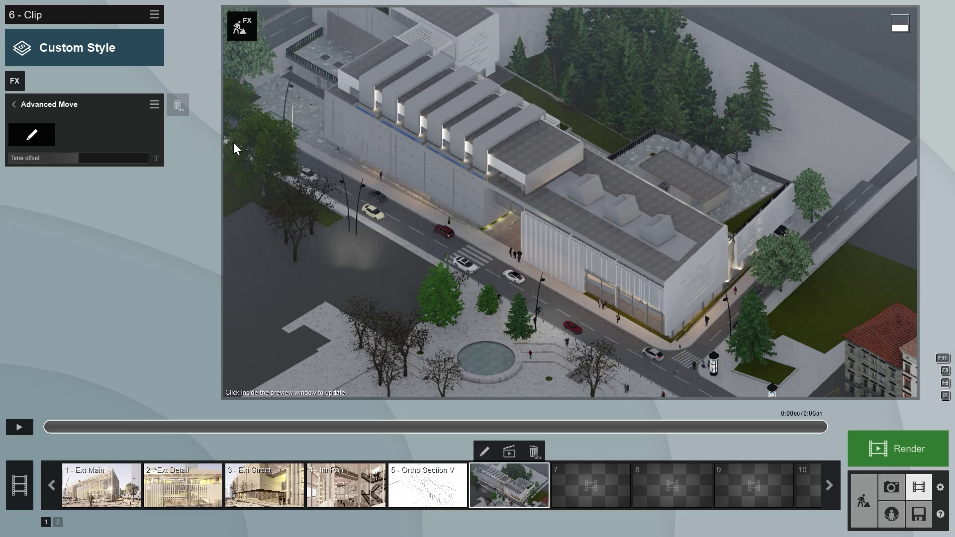
{"action": "left_click", "coordinate": [47, 132]}
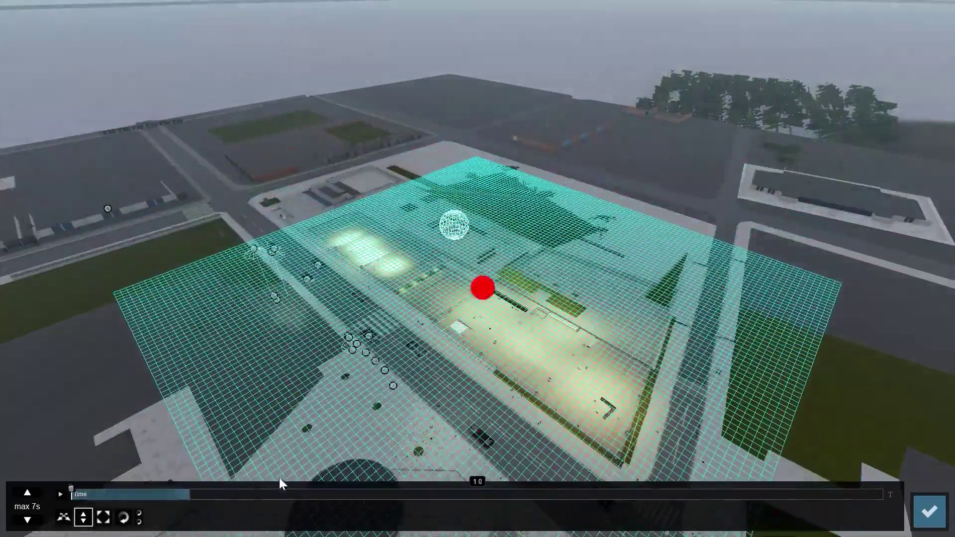
{"action": "left_click_drag", "start_coordinate": [281, 484], "coordinate": [733, 502]}
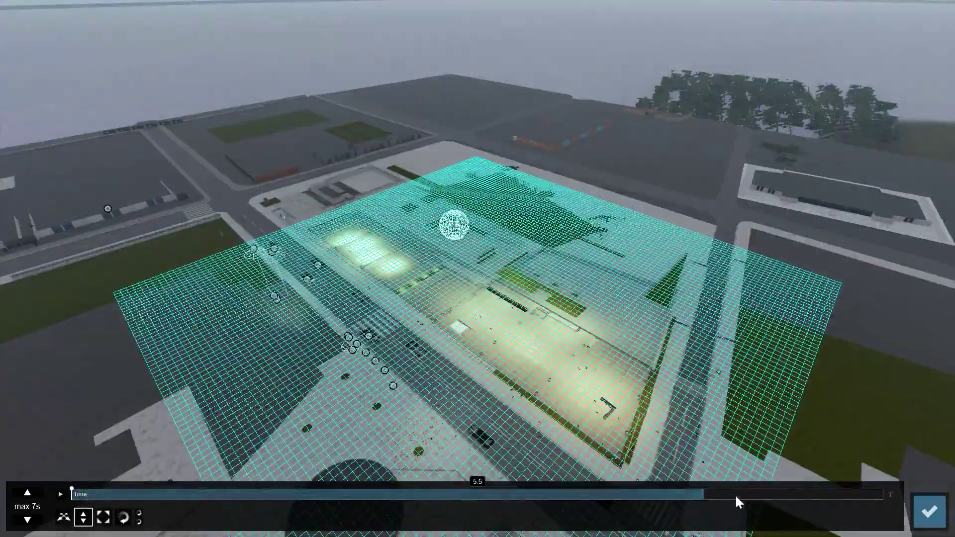
{"action": "left_click_drag", "start_coordinate": [793, 504], "coordinate": [790, 495]}
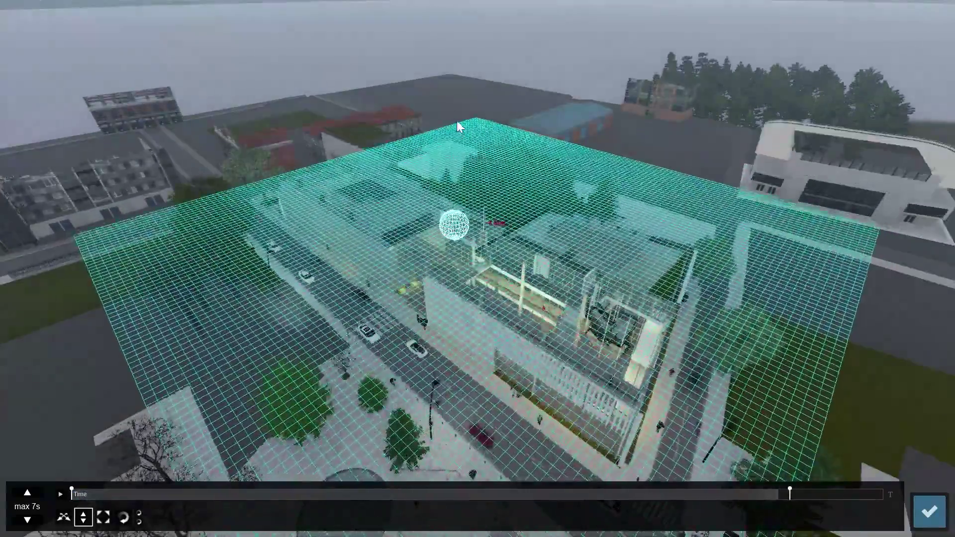